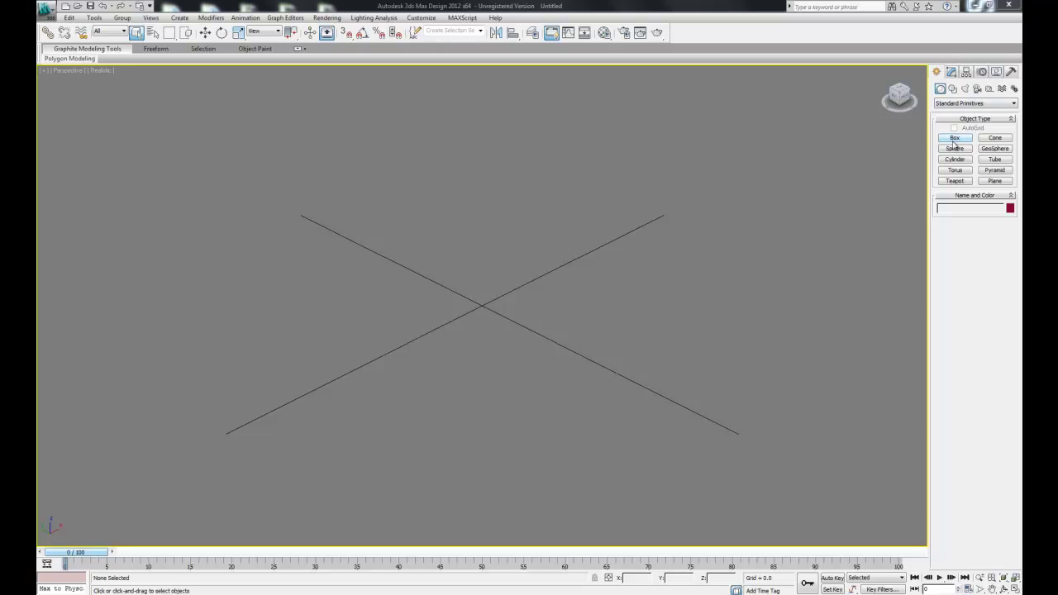
Draw Box001 on the grid, about 44.941 × 24.692 × 37.115, and deselect it.
{"action": "left_click", "coordinate": [955, 138]}
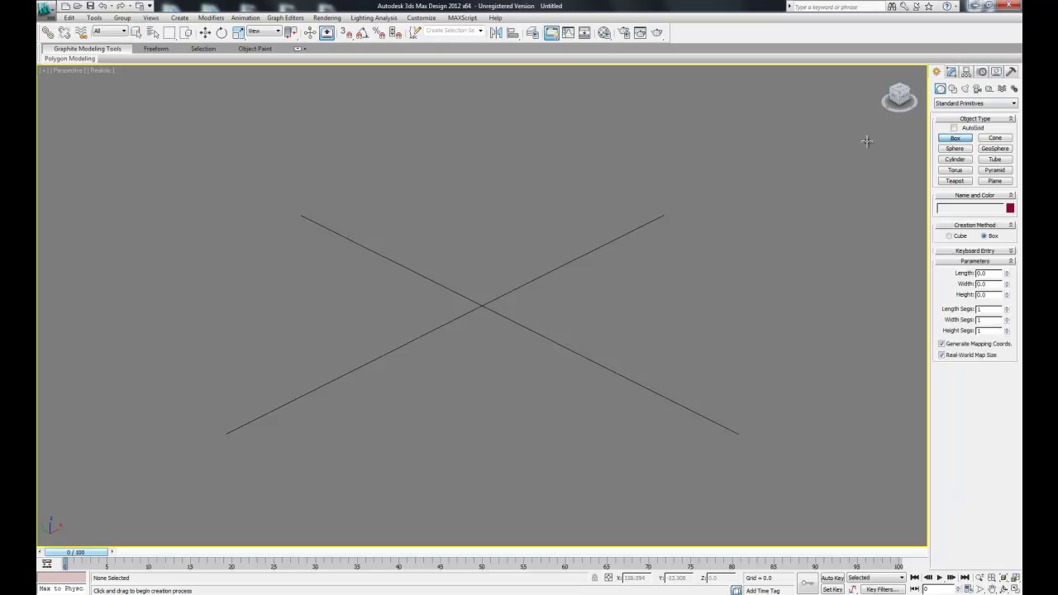
{"action": "left_click_drag", "start_coordinate": [429, 287], "coordinate": [435, 247]}
{"action": "left_click_drag", "start_coordinate": [490, 379], "coordinate": [490, 405]}
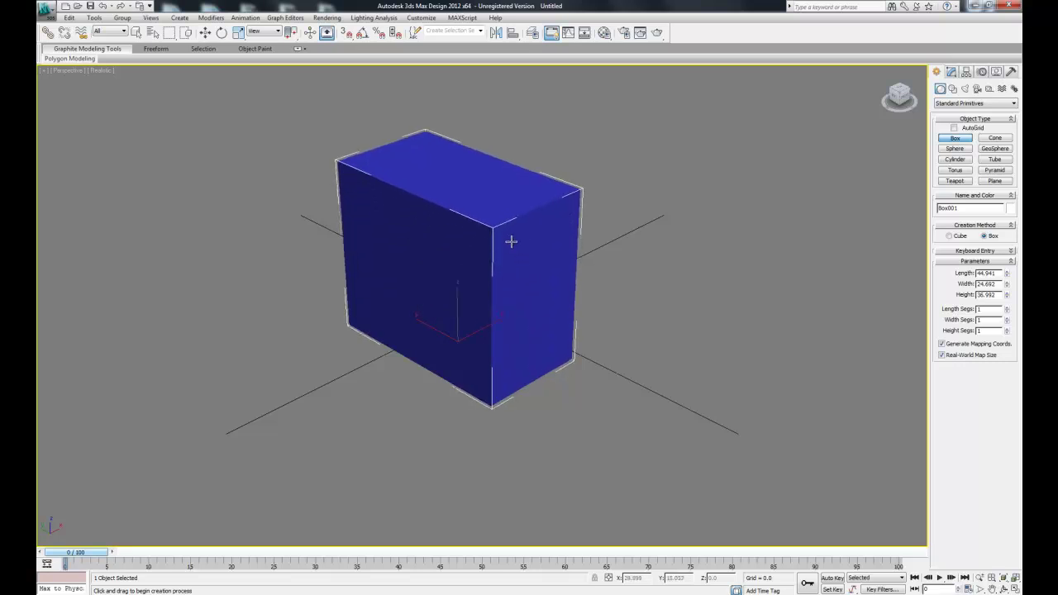
{"action": "left_click", "coordinate": [499, 252]}
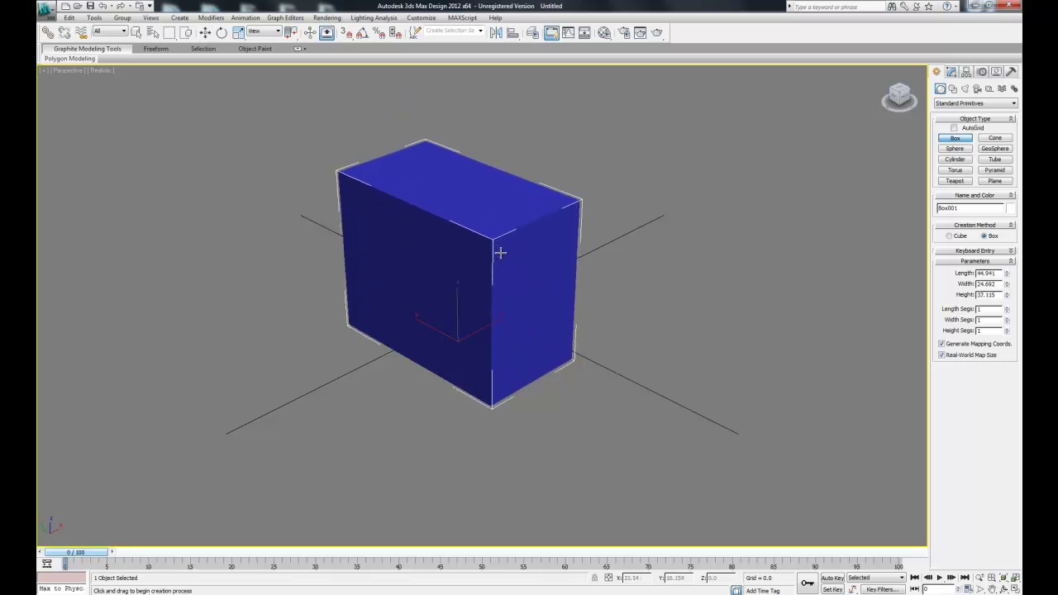
{"action": "right_click", "coordinate": [798, 272]}
{"action": "left_click", "coordinate": [766, 217]}
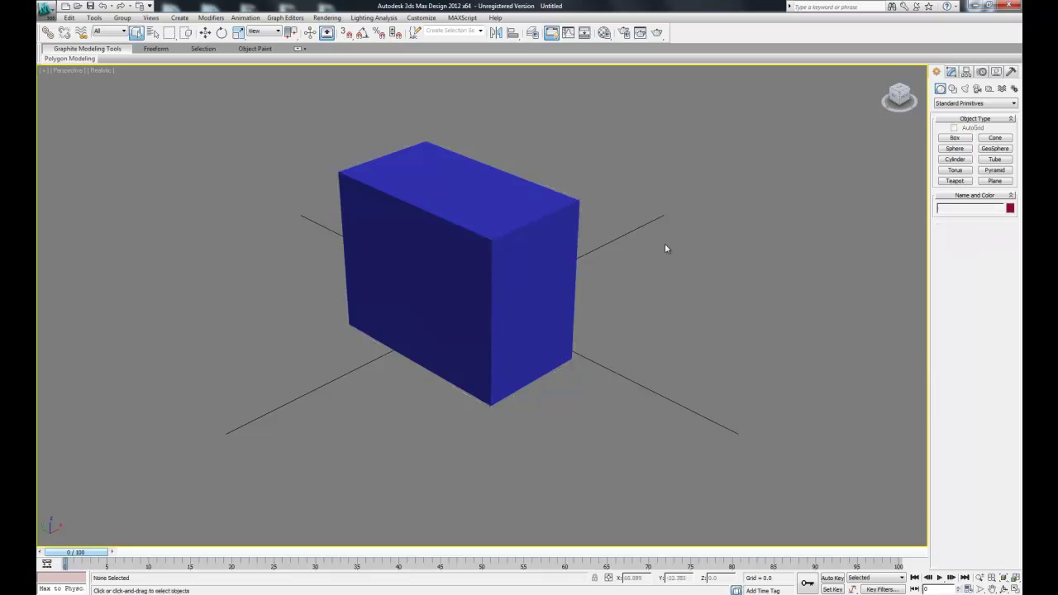
Zoom the perspective view out and pan left so the box sits left of centre.
{"action": "scroll", "coordinate": [592, 289], "scroll_direction": "up", "scroll_amount": 3}
{"action": "scroll", "coordinate": [592, 291], "scroll_direction": "down", "scroll_amount": 5}
{"action": "middle_click_drag", "start_coordinate": [652, 289], "coordinate": [539, 289]}
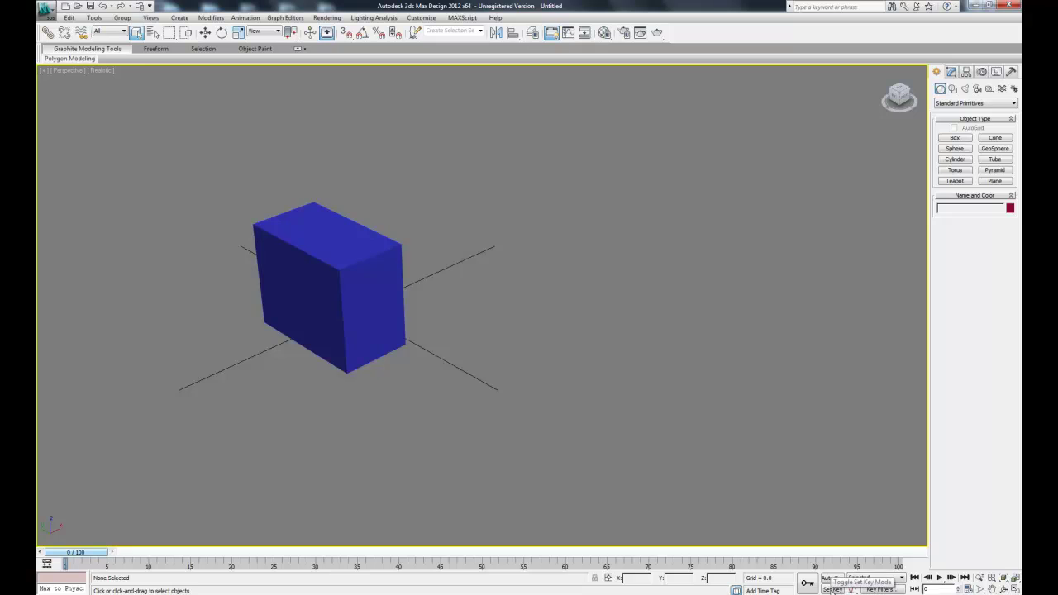
Enable Set Key mode, select Box001, and put the time slider back at frame 0.
{"action": "left_click", "coordinate": [833, 589]}
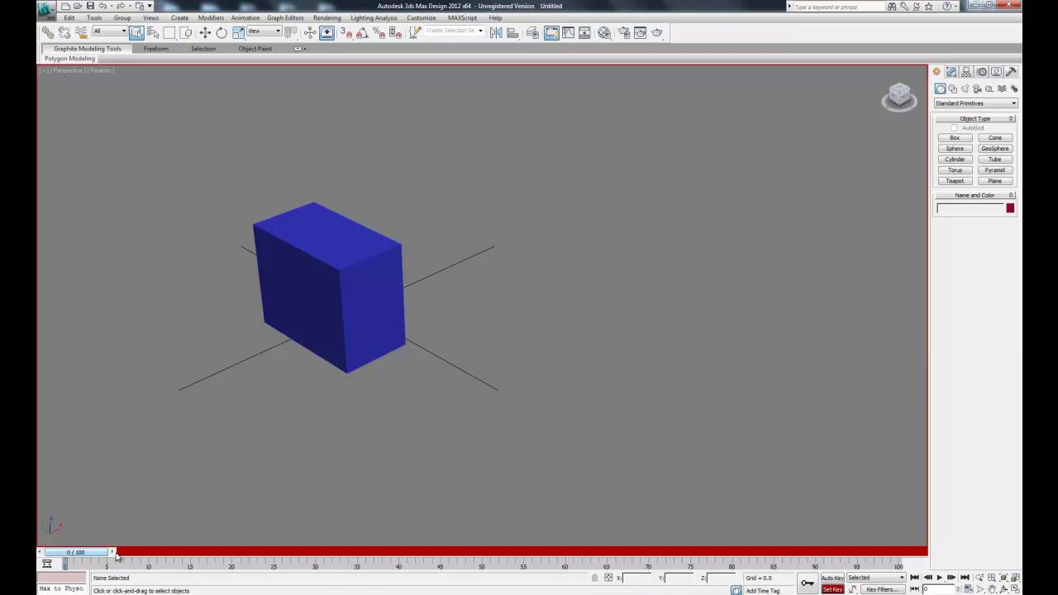
{"action": "left_click", "coordinate": [281, 551]}
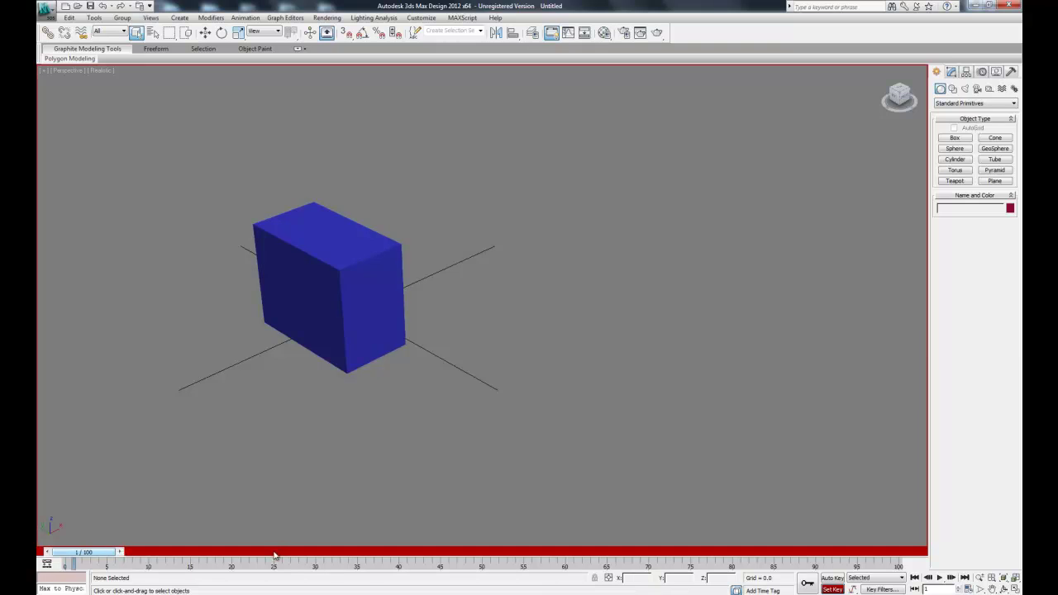
{"action": "left_click_drag", "start_coordinate": [110, 554], "coordinate": [100, 555]}
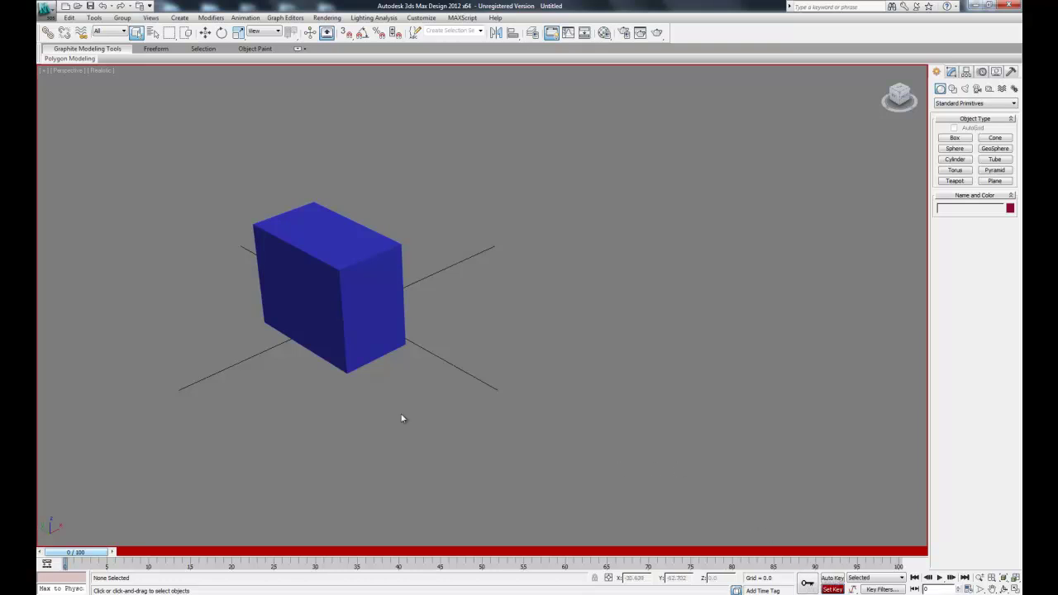
{"action": "left_click", "coordinate": [337, 328]}
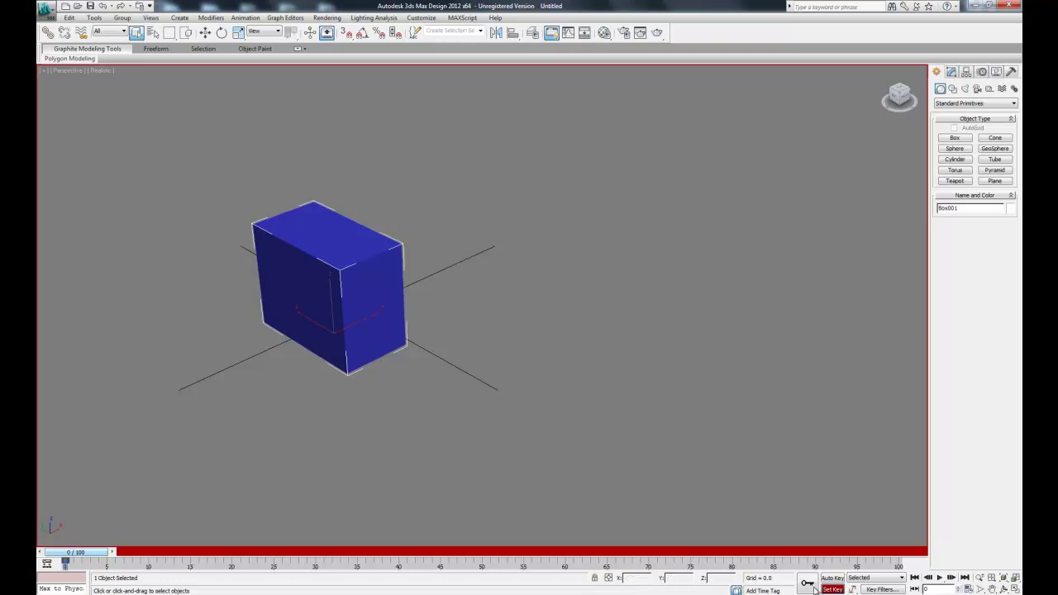
{"action": "left_click_drag", "start_coordinate": [73, 554], "coordinate": [111, 554]}
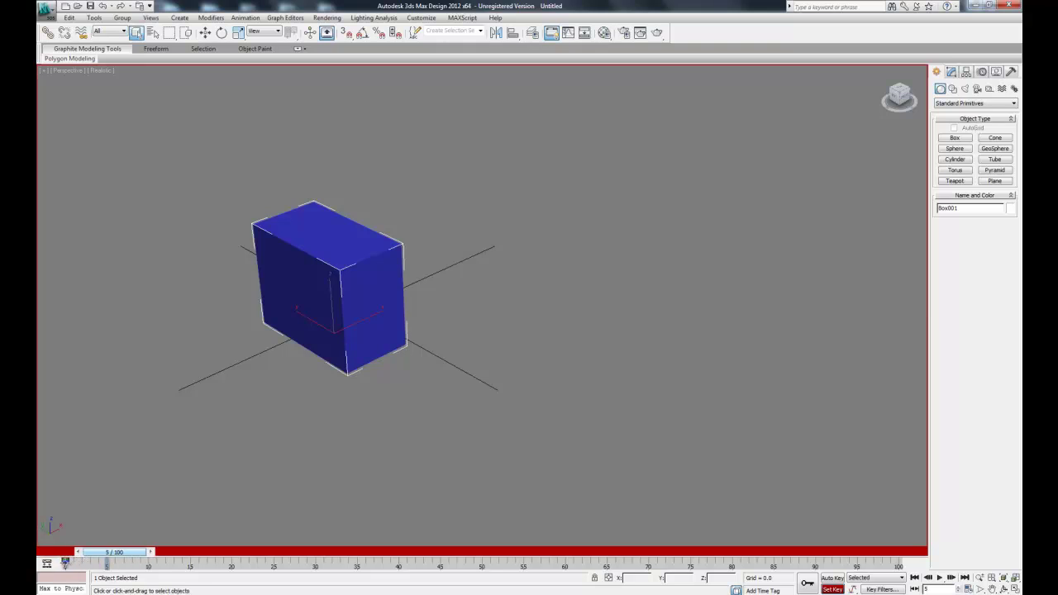
{"action": "left_click_drag", "start_coordinate": [118, 554], "coordinate": [76, 554]}
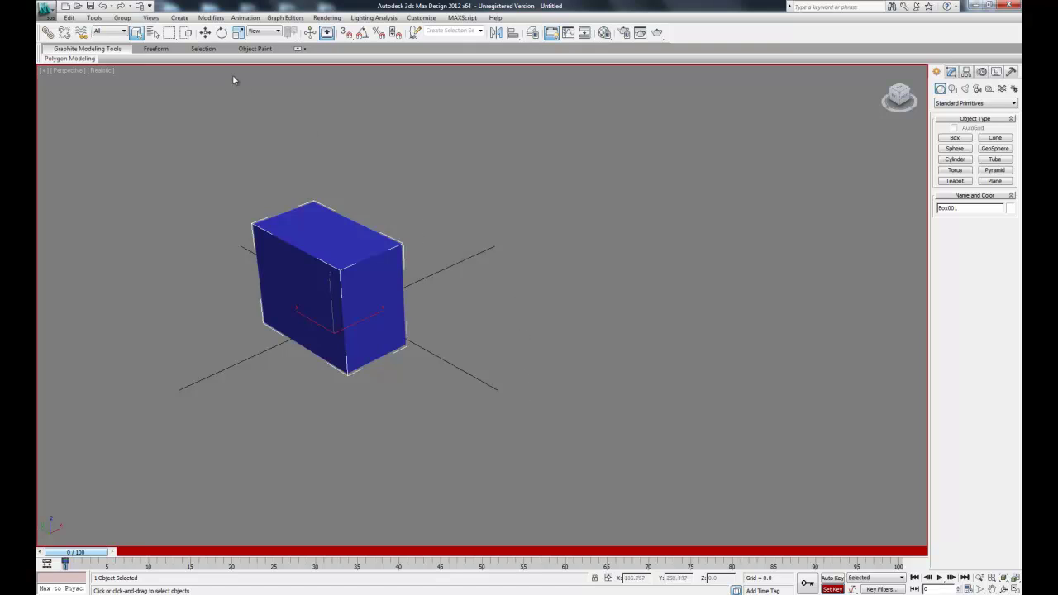
At frame 30, move the box toward the front-right and set a key.
{"action": "left_click", "coordinate": [205, 34]}
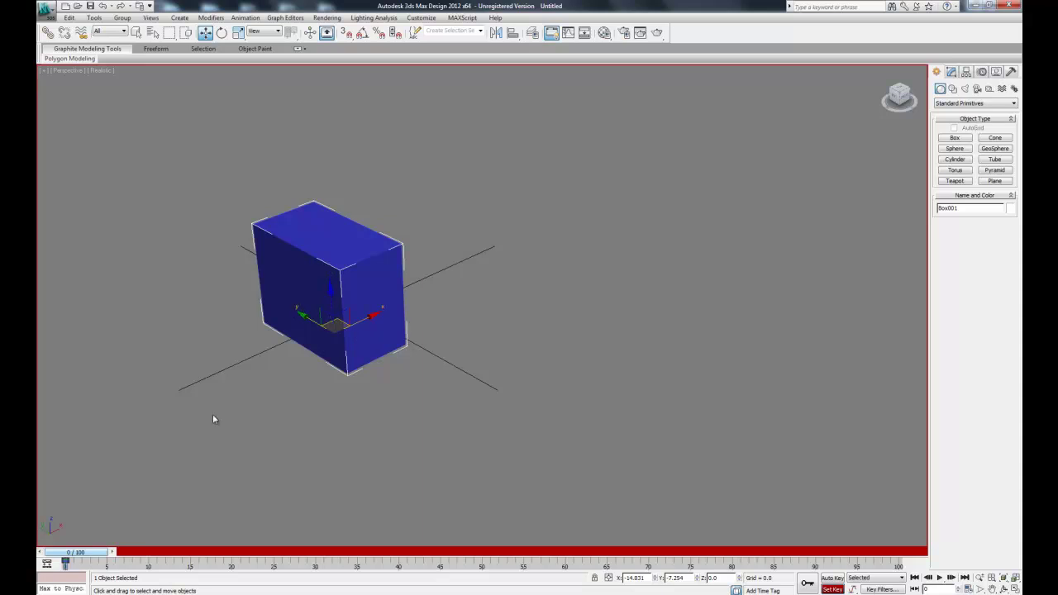
{"action": "key", "text": "q"}
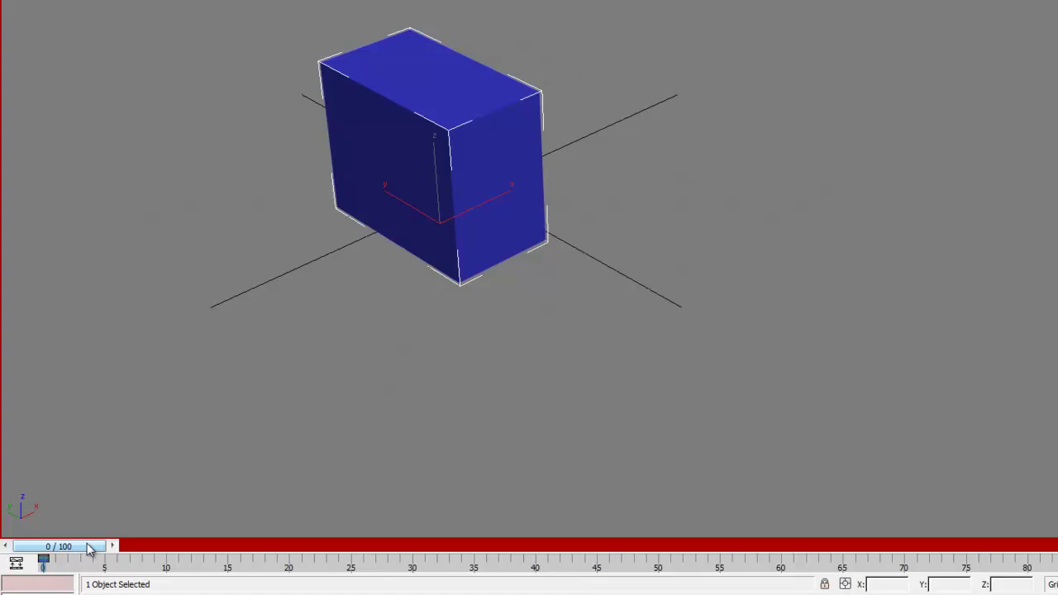
{"action": "left_click_drag", "start_coordinate": [90, 550], "coordinate": [445, 548]}
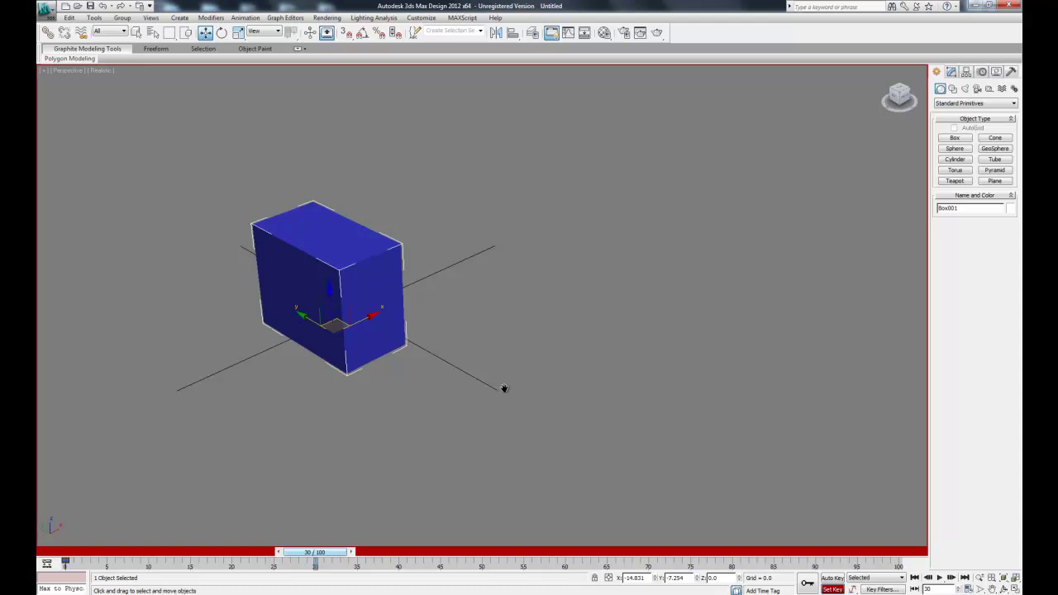
{"action": "middle_click_drag", "start_coordinate": [504, 389], "coordinate": [379, 323]}
{"action": "middle_click_drag", "start_coordinate": [576, 354], "coordinate": [629, 369]}
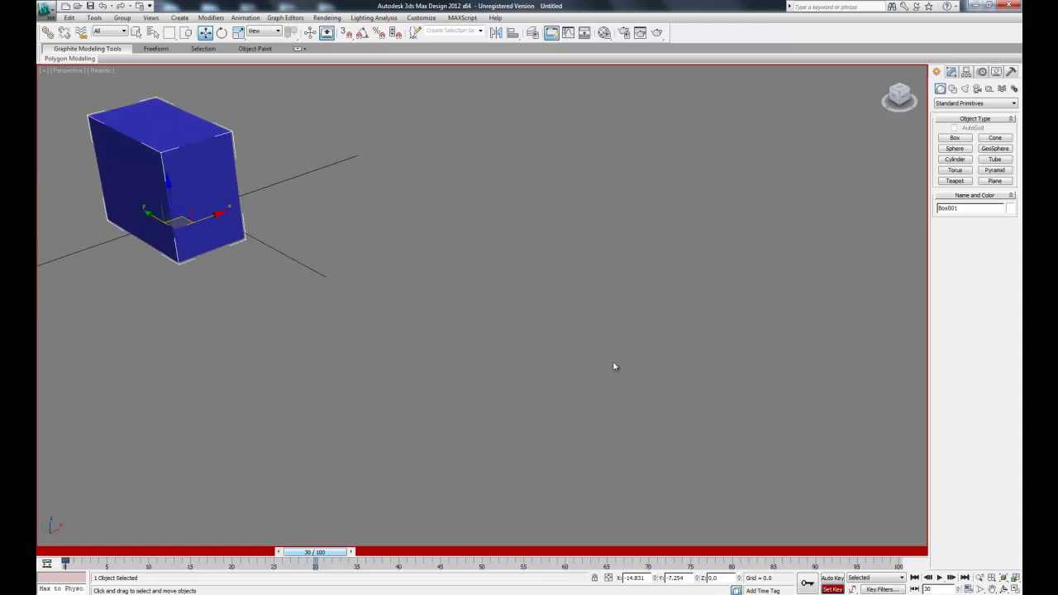
{"action": "left_click_drag", "start_coordinate": [149, 212], "coordinate": [683, 500]}
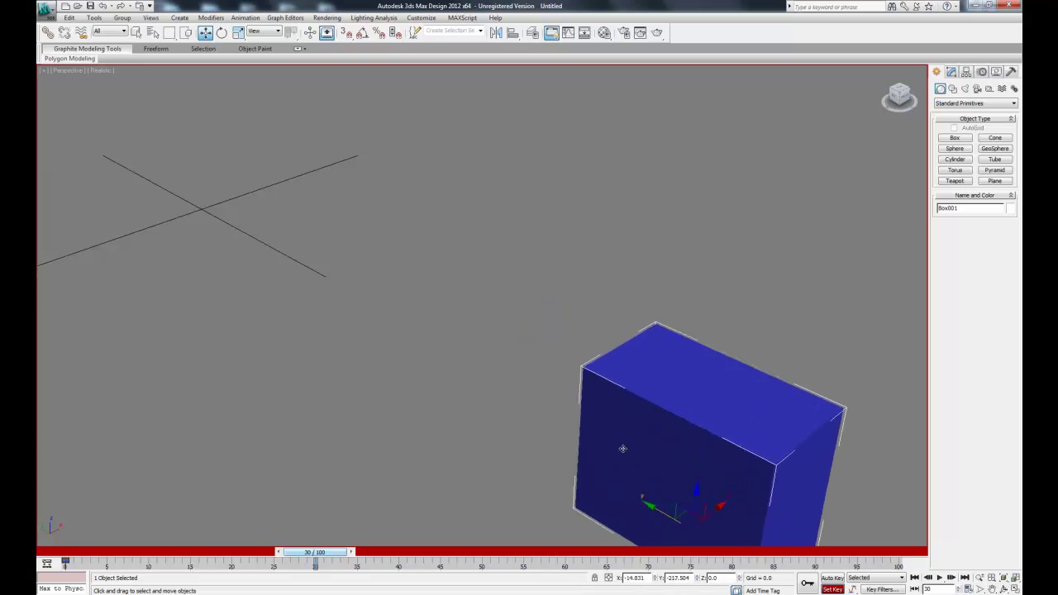
{"action": "left_click", "coordinate": [810, 585]}
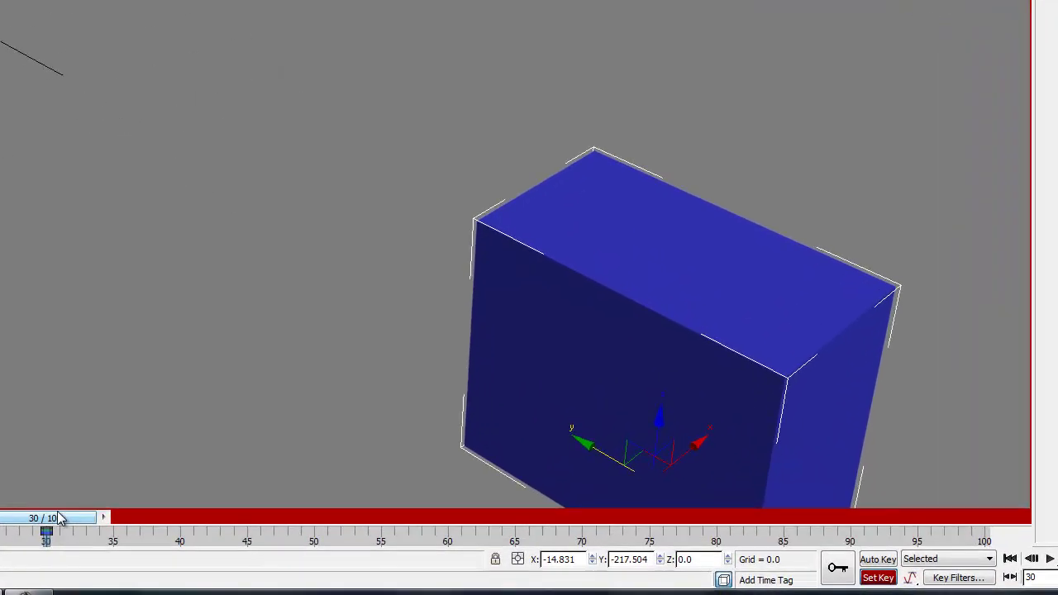
At frame 60, raise the box along Z to about 80.533.
{"action": "left_click_drag", "start_coordinate": [59, 518], "coordinate": [454, 528]}
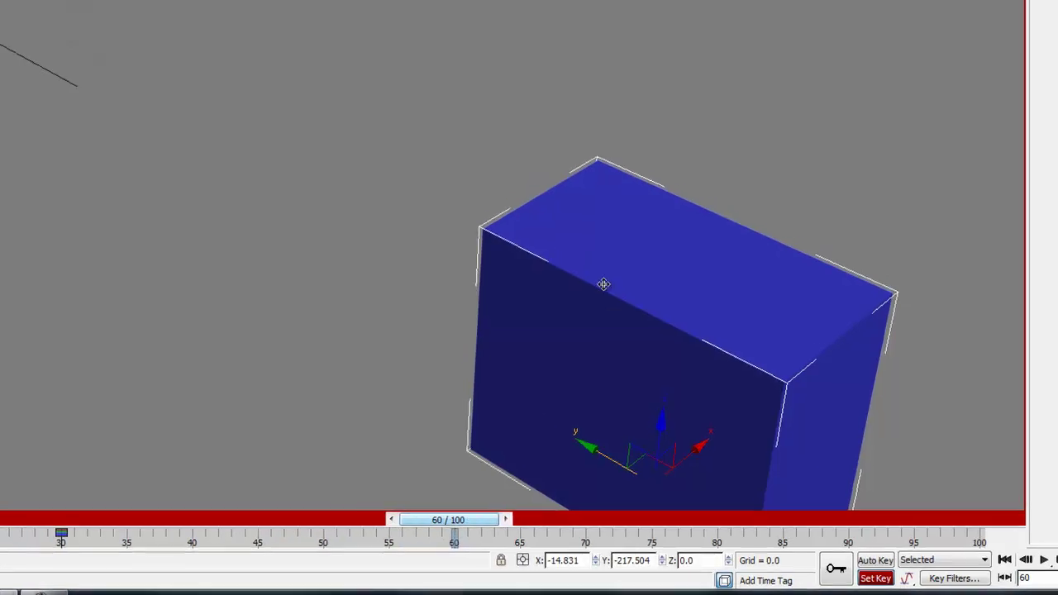
{"action": "left_click_drag", "start_coordinate": [660, 422], "coordinate": [675, 345]}
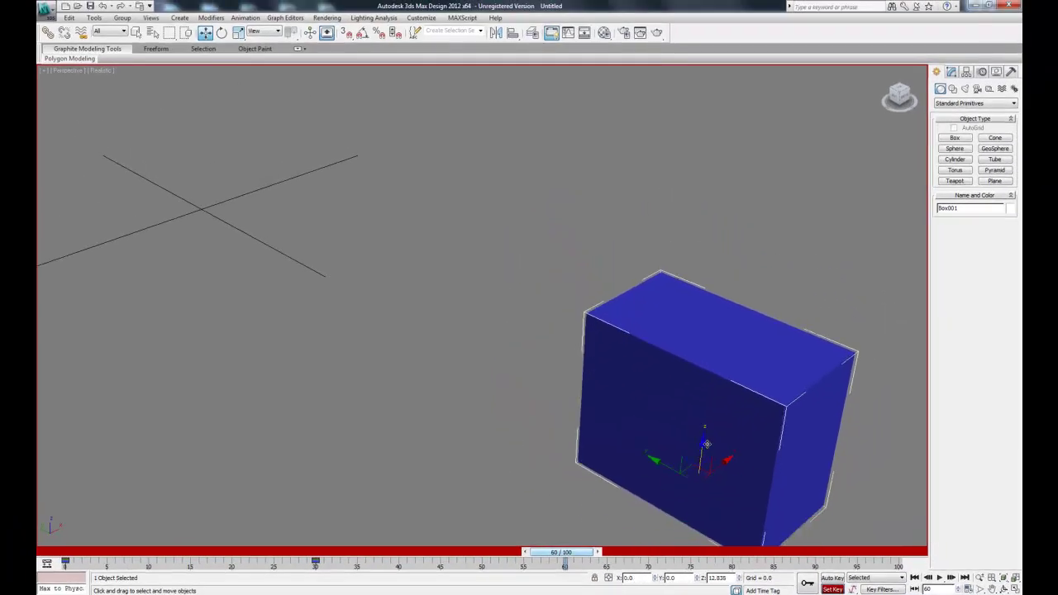
{"action": "left_click_drag", "start_coordinate": [707, 444], "coordinate": [739, 141]}
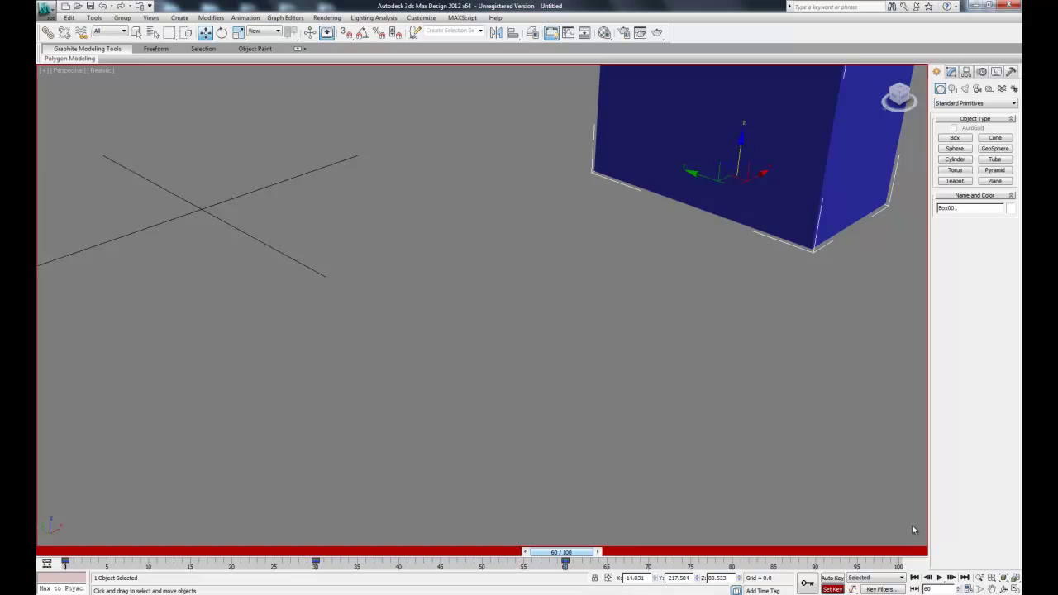
Rewind, play and stop the animation, then scrub back to check the frames.
{"action": "left_click", "coordinate": [914, 578]}
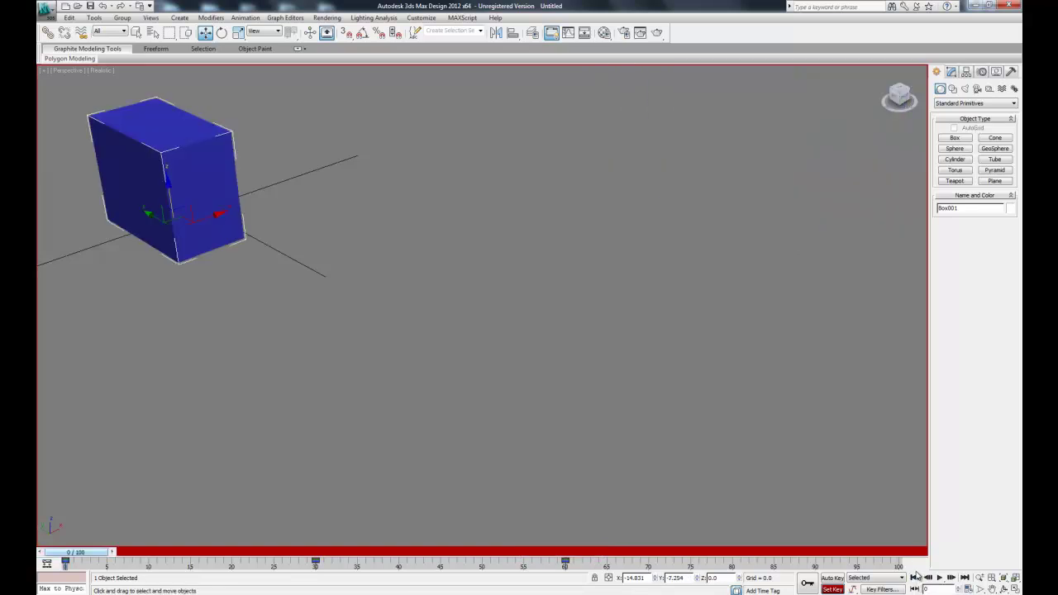
{"action": "left_click", "coordinate": [940, 578]}
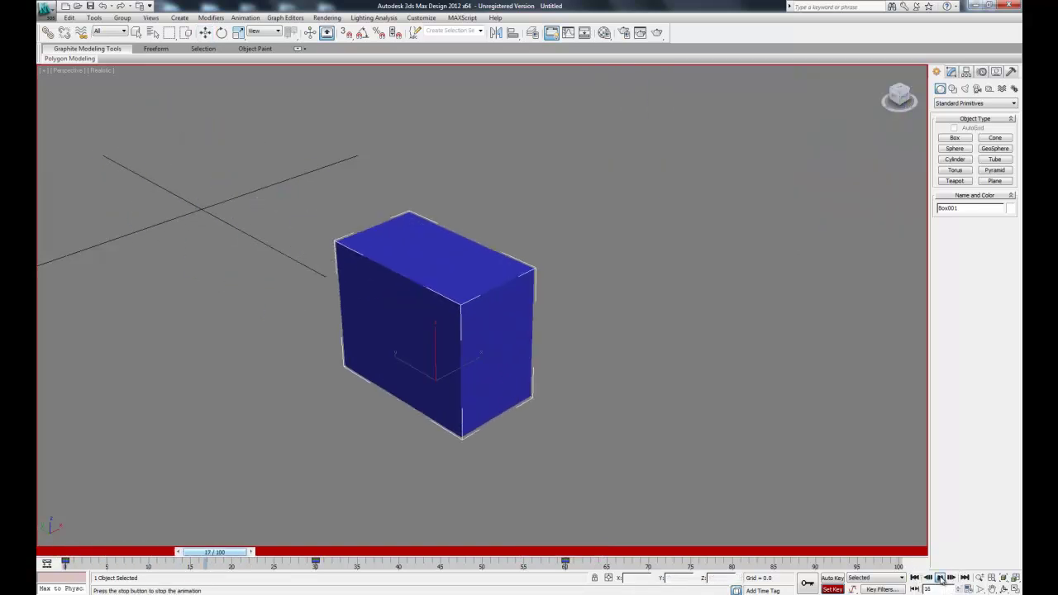
{"action": "left_click", "coordinate": [940, 578]}
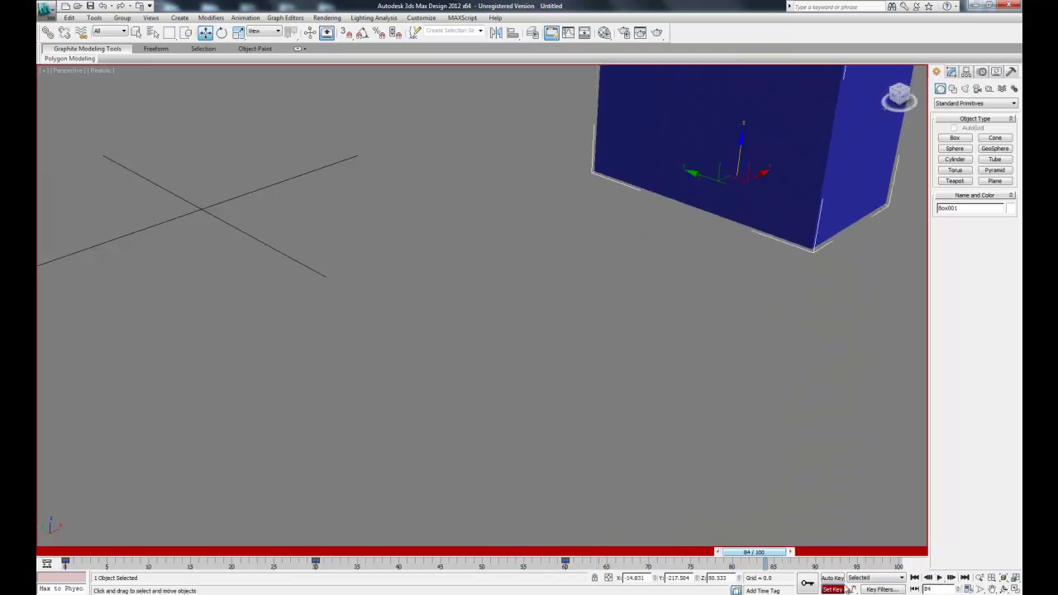
{"action": "left_click_drag", "start_coordinate": [767, 554], "coordinate": [100, 548]}
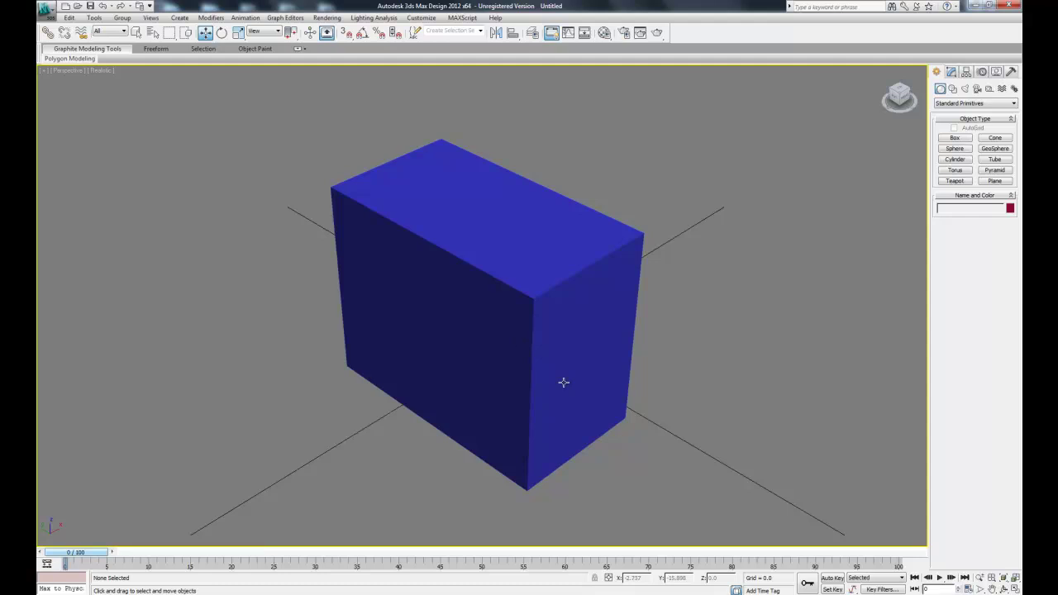
With Auto Key on, slide the box up-right along X around frames 27–30.
{"action": "left_click", "coordinate": [832, 578]}
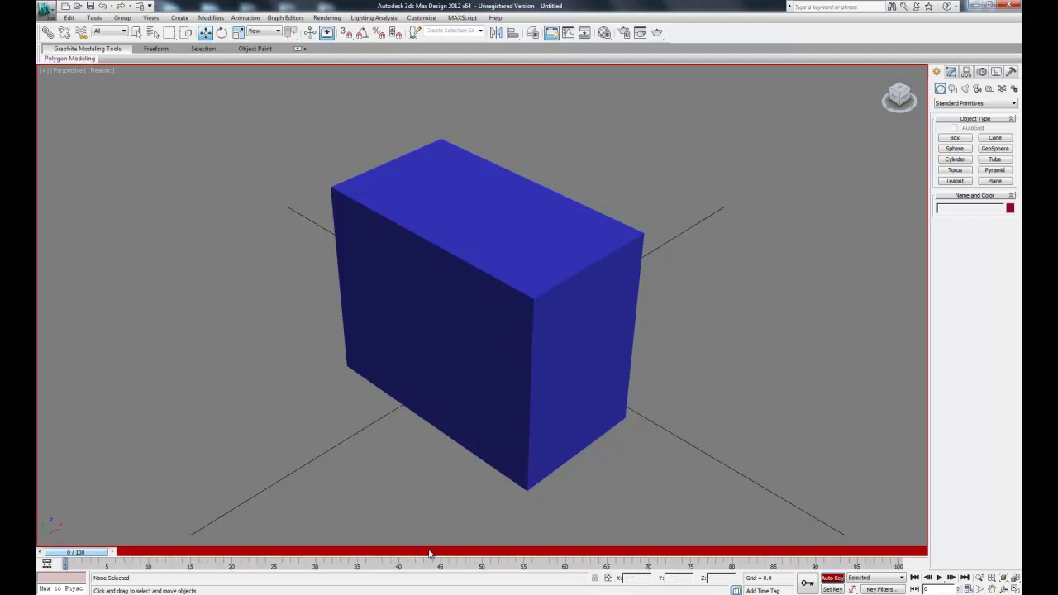
{"action": "left_click_drag", "start_coordinate": [104, 554], "coordinate": [338, 559]}
{"action": "key", "text": "w"}
{"action": "left_click", "coordinate": [452, 398]}
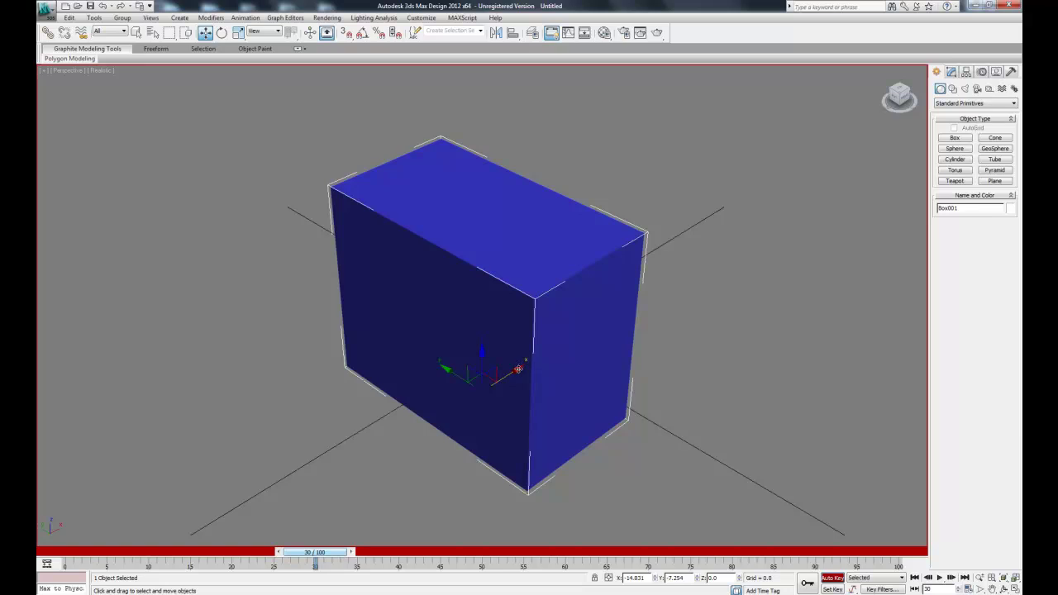
{"action": "left_click_drag", "start_coordinate": [519, 369], "coordinate": [524, 365]}
{"action": "left_click_drag", "start_coordinate": [781, 167], "coordinate": [438, 325]}
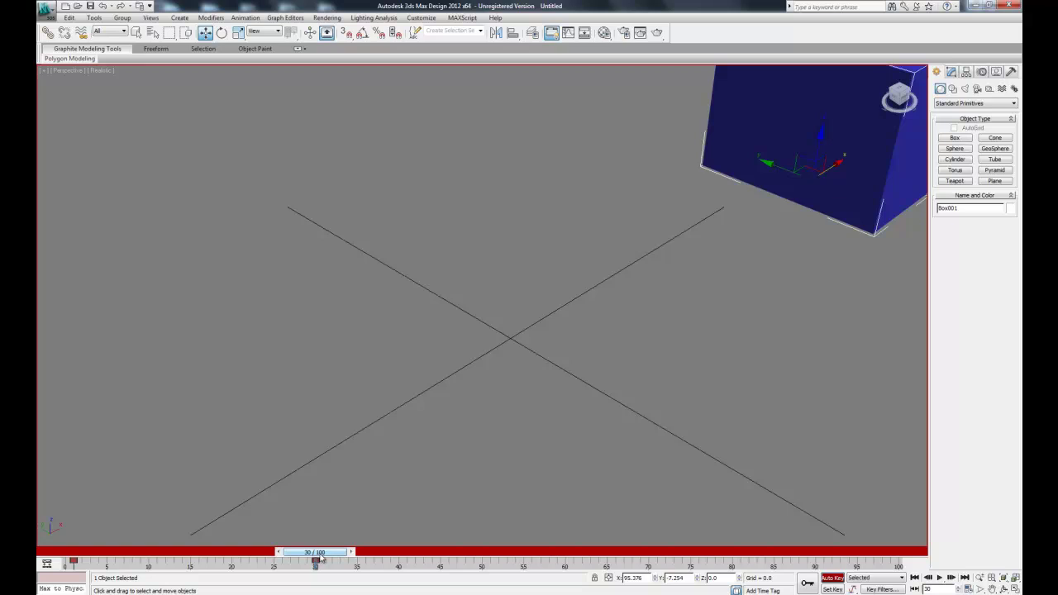
{"action": "left_click_drag", "start_coordinate": [317, 557], "coordinate": [163, 556]}
{"action": "left_click_drag", "start_coordinate": [306, 556], "coordinate": [325, 556]}
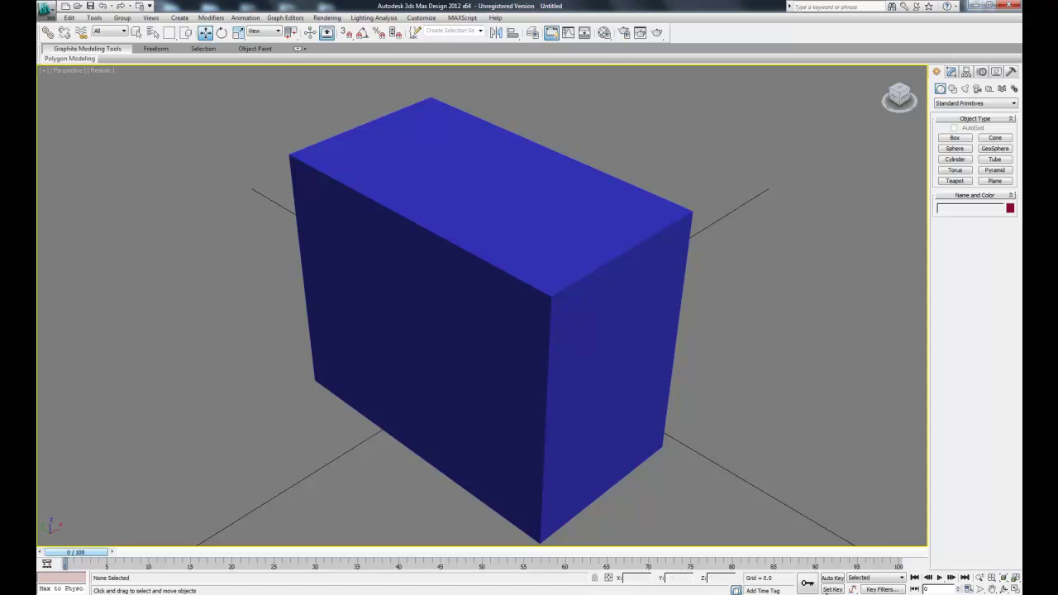
Switch to Set Key mode and key the box's position at frame 0.
{"action": "left_click", "coordinate": [833, 590]}
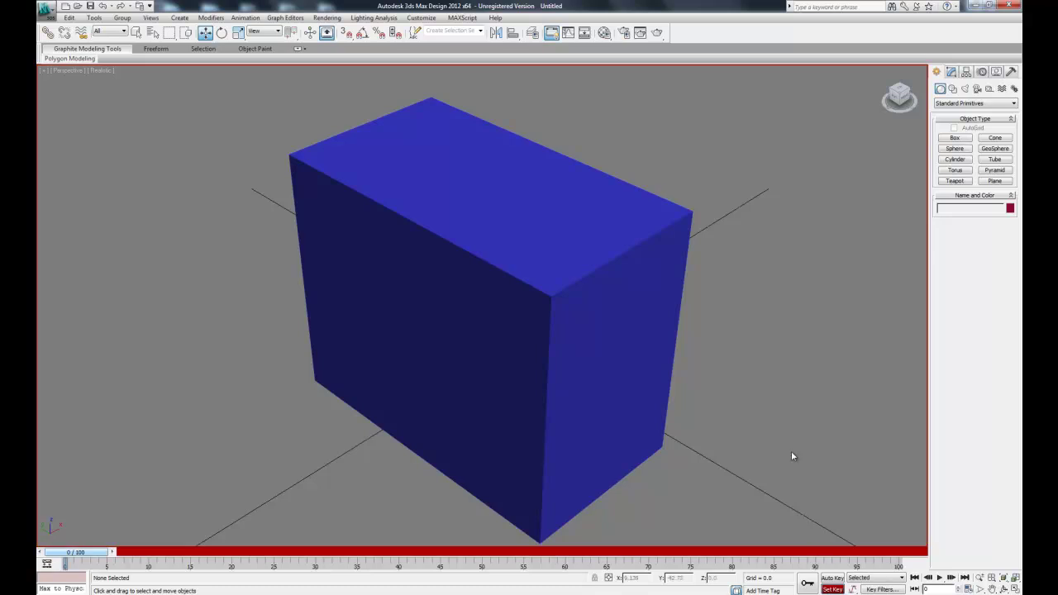
{"action": "left_click", "coordinate": [444, 362]}
{"action": "middle_click_drag", "start_coordinate": [842, 417], "coordinate": [614, 307]}
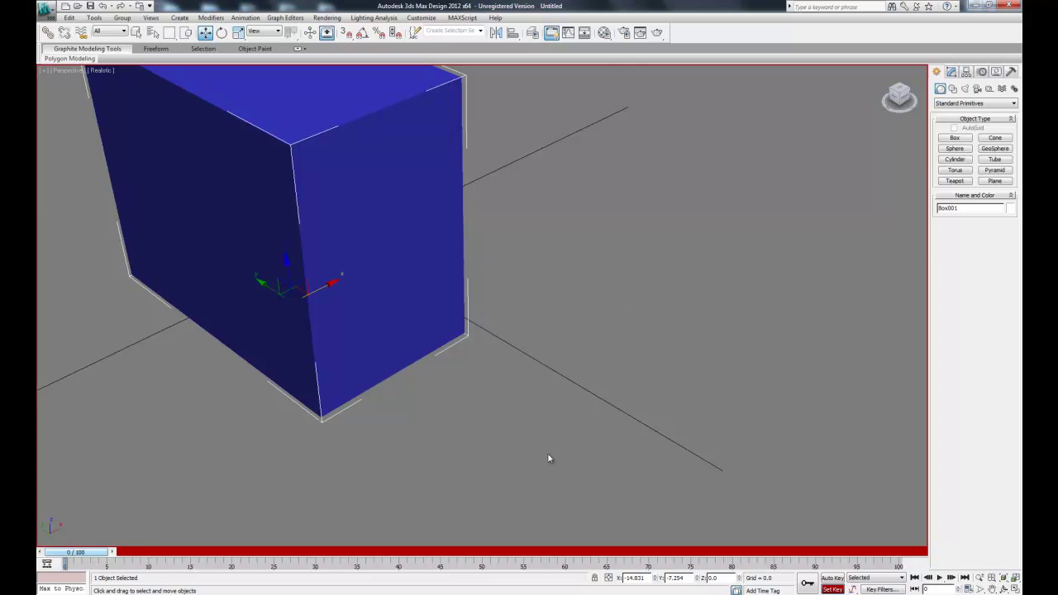
{"action": "left_click", "coordinate": [808, 588]}
{"action": "middle_click_drag", "start_coordinate": [477, 388], "coordinate": [395, 506]}
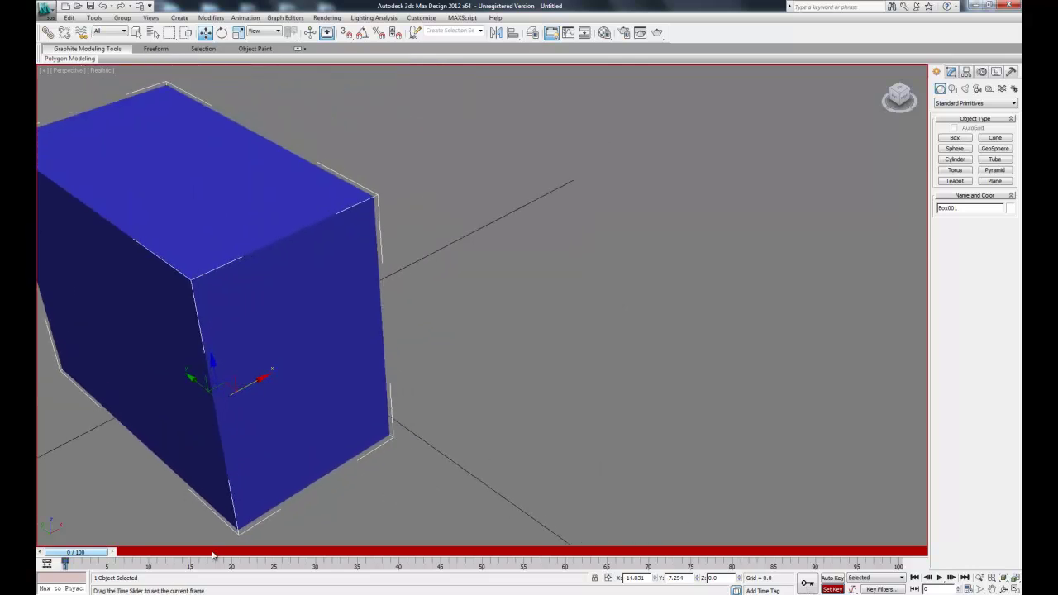
At frame 20, move the box to the upper right and copy that key to frame 24.
{"action": "left_click_drag", "start_coordinate": [213, 555], "coordinate": [235, 554]}
{"action": "key", "text": "w"}
{"action": "left_click_drag", "start_coordinate": [263, 377], "coordinate": [769, 150]}
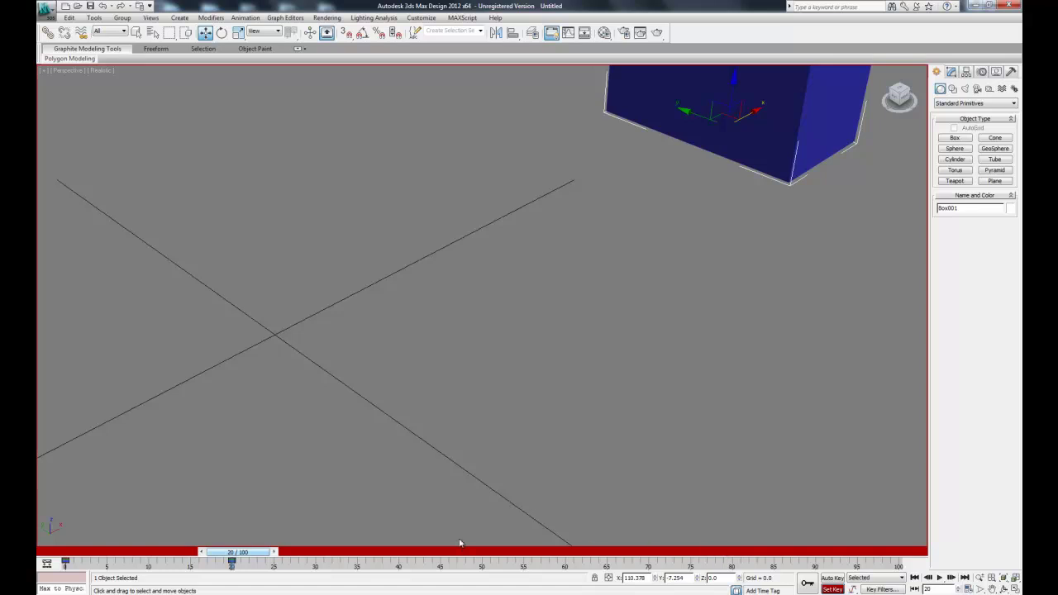
{"action": "left_click_drag", "start_coordinate": [239, 554], "coordinate": [206, 555]}
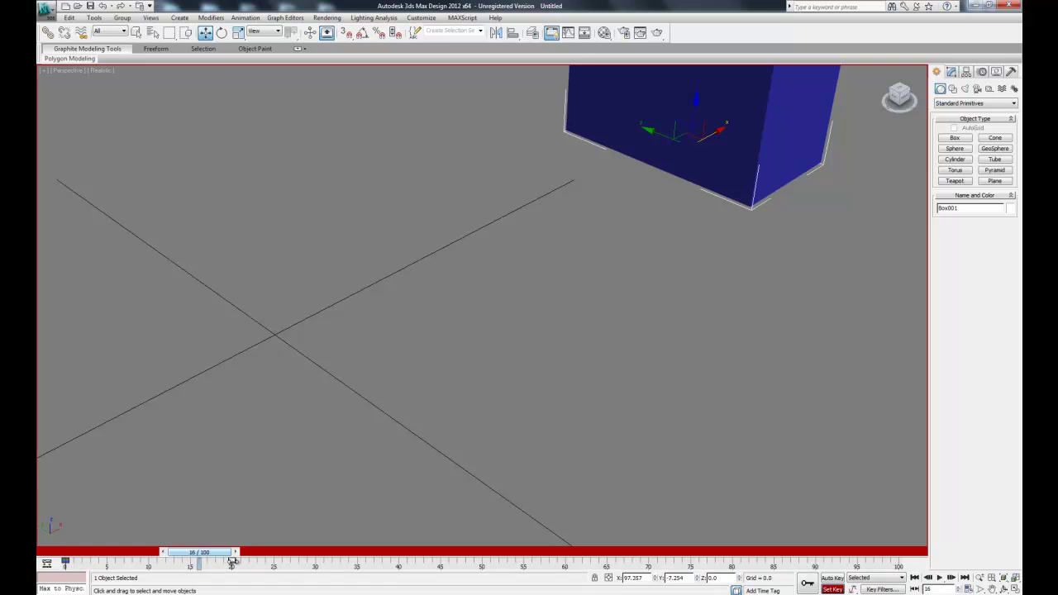
{"action": "left_click_drag", "start_coordinate": [232, 561], "coordinate": [315, 566], "text": "shift"}
At frame 50, move the box down to Z -127.607.
{"action": "left_click_drag", "start_coordinate": [220, 554], "coordinate": [508, 560]}
{"action": "key", "text": "w"}
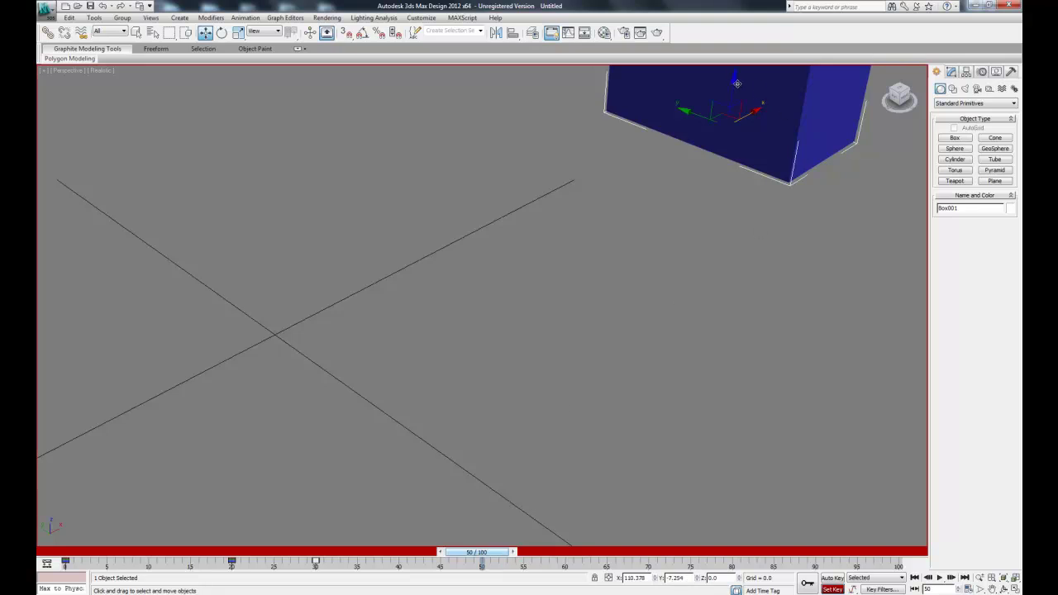
{"action": "left_click_drag", "start_coordinate": [735, 85], "coordinate": [682, 511]}
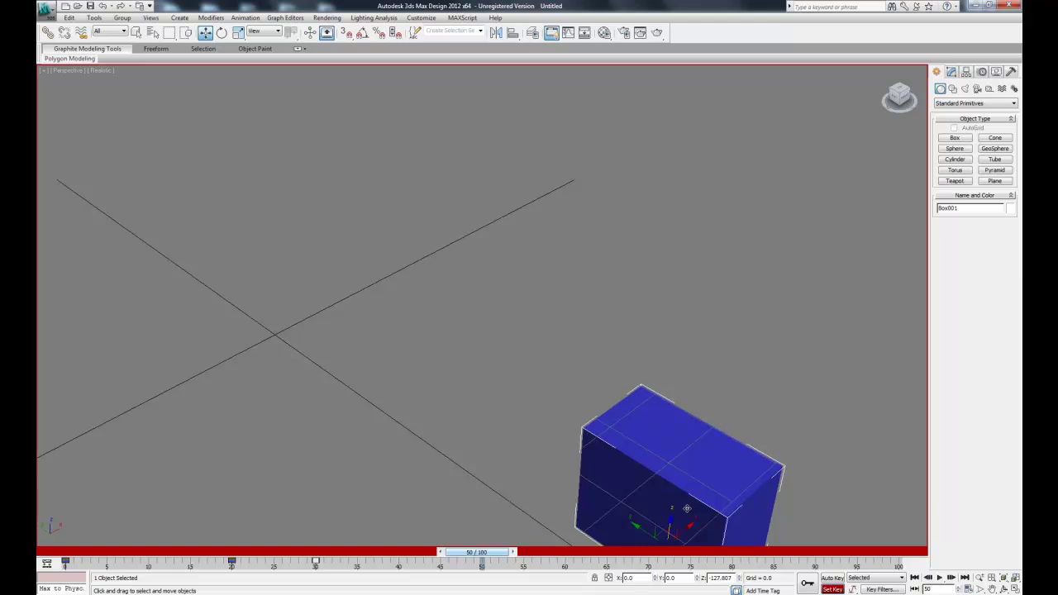
Key the box's frame-50 position, deselect it, and rewind to frame 0.
{"action": "left_click", "coordinate": [808, 584]}
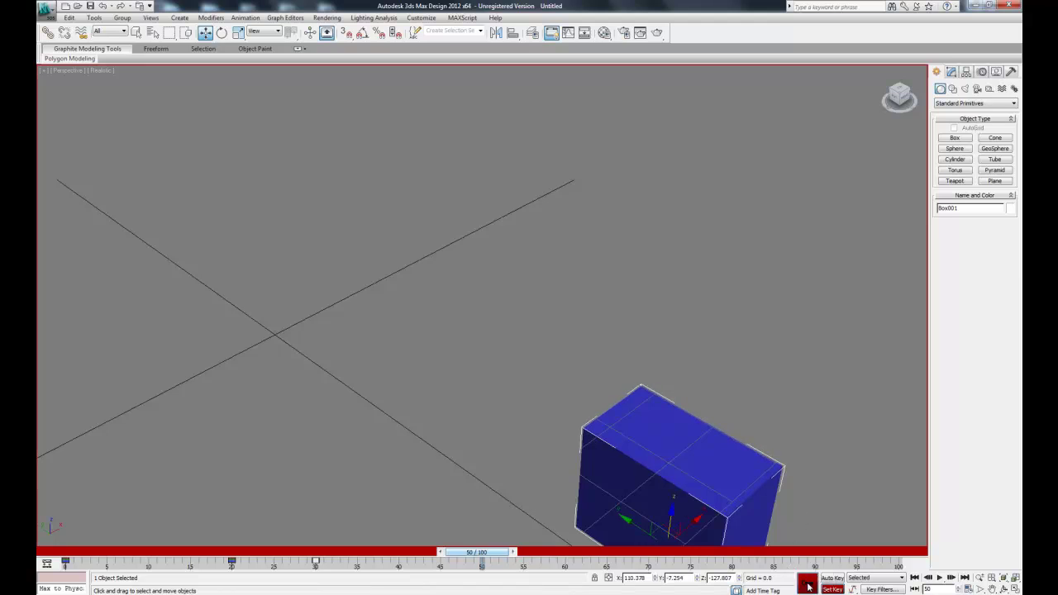
{"action": "left_click", "coordinate": [812, 475]}
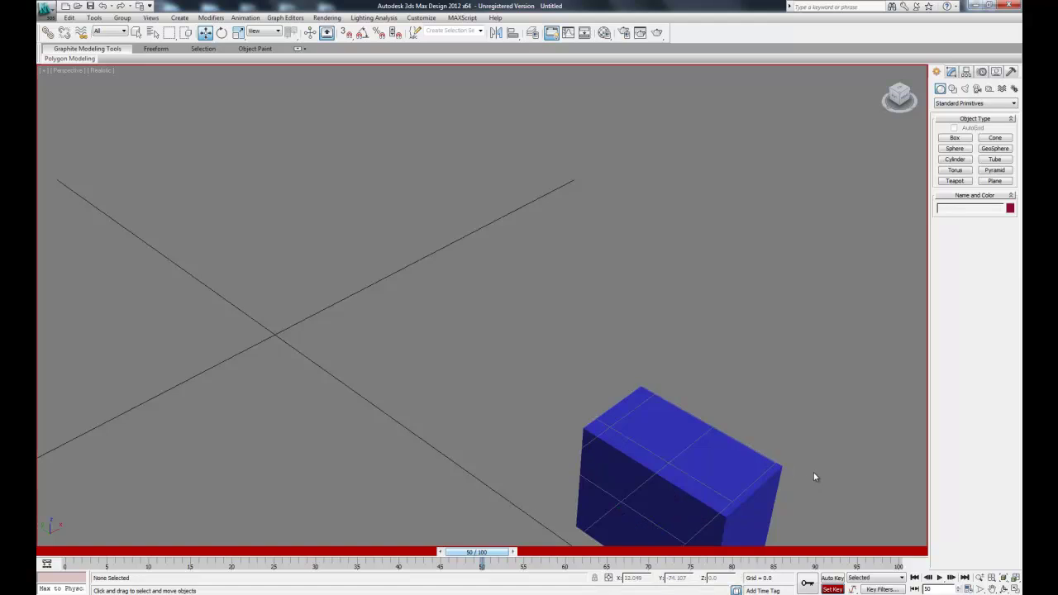
{"action": "left_click", "coordinate": [914, 578]}
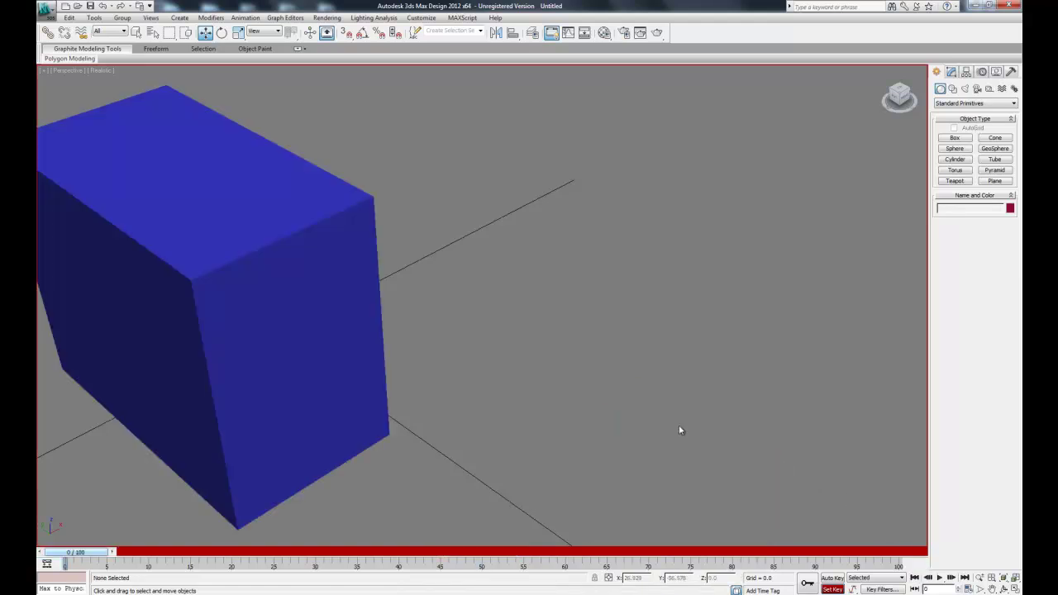
Zoom out and pan to frame the whole motion, play it, then stop and return to frame 0.
{"action": "scroll", "coordinate": [678, 425], "scroll_direction": "down", "scroll_amount": 2}
{"action": "middle_click_drag", "start_coordinate": [683, 426], "coordinate": [534, 474]}
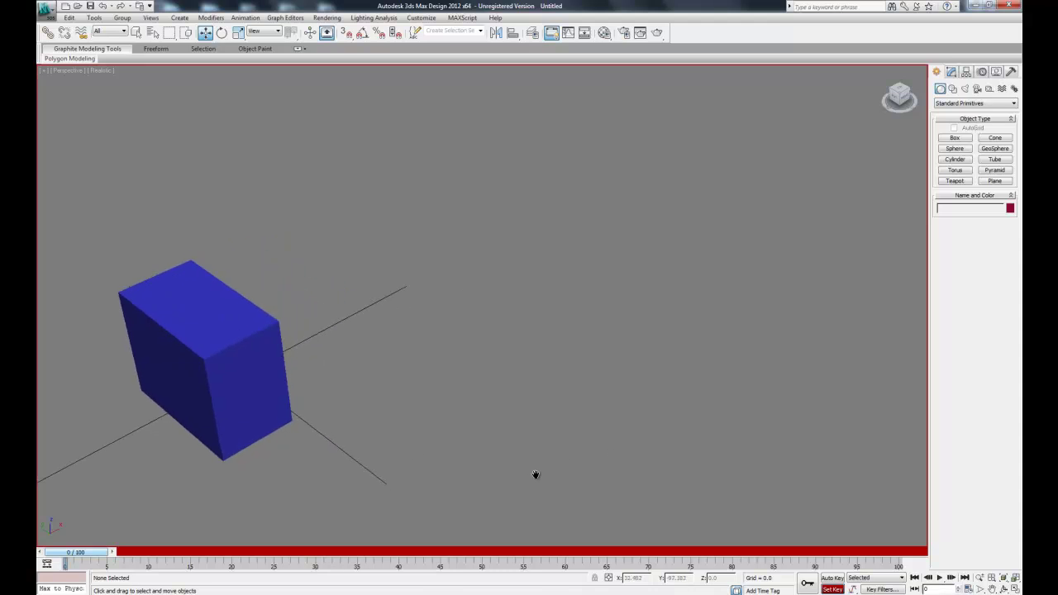
{"action": "left_click", "coordinate": [937, 578]}
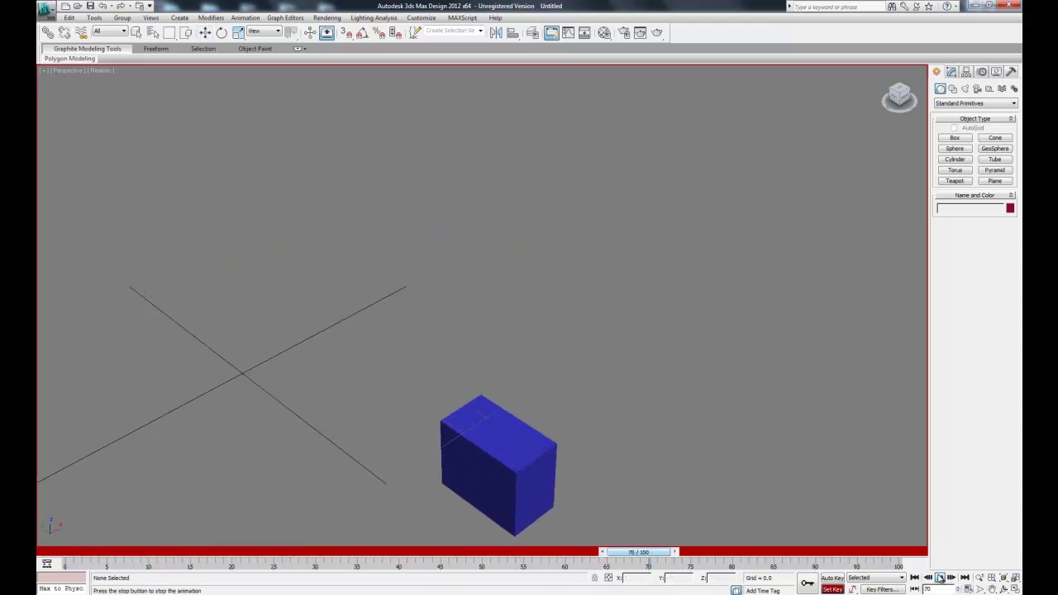
{"action": "left_click", "coordinate": [940, 579]}
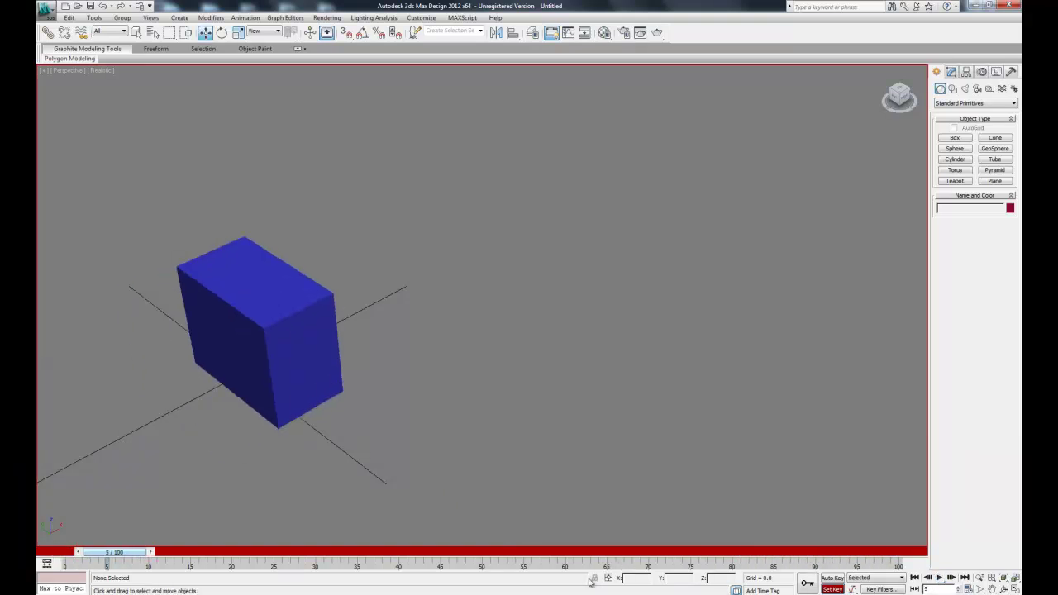
{"action": "left_click_drag", "start_coordinate": [105, 557], "coordinate": [66, 554]}
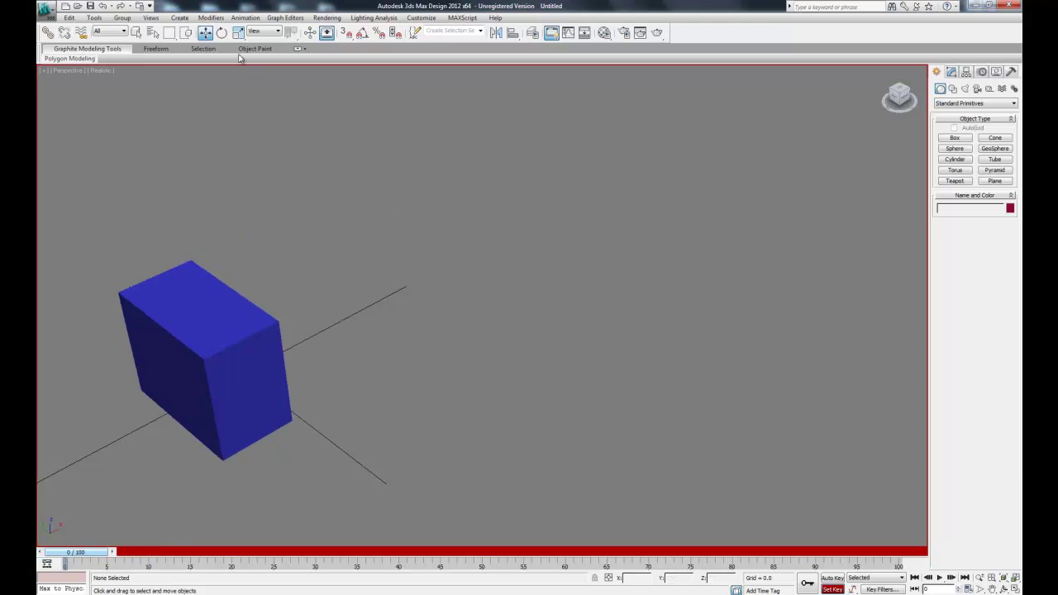
At frame 70, rotate the box about 54 degrees around Y and key the rotation.
{"action": "left_click", "coordinate": [222, 32]}
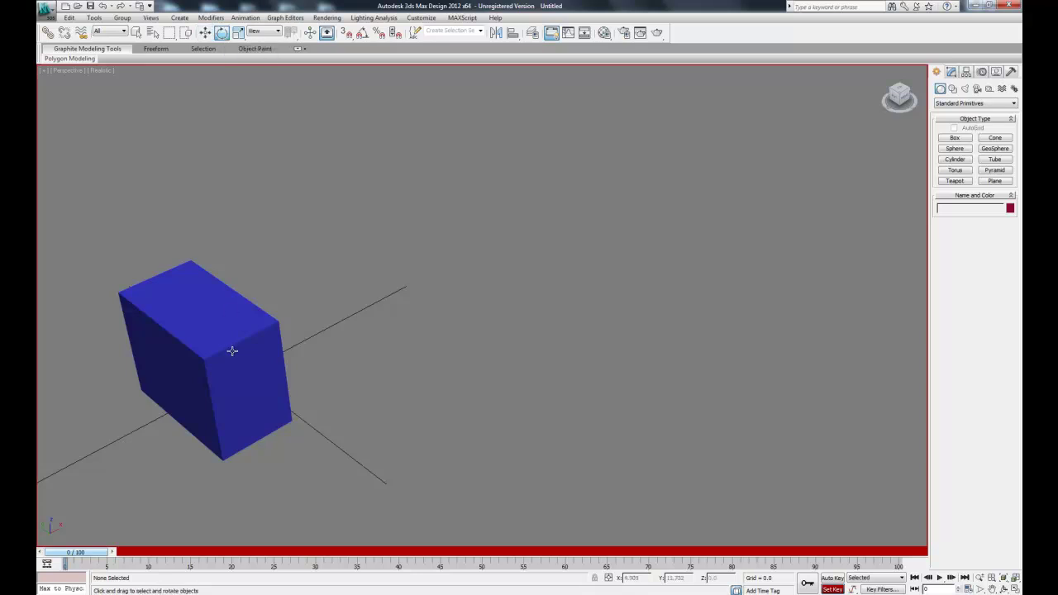
{"action": "left_click", "coordinate": [232, 351]}
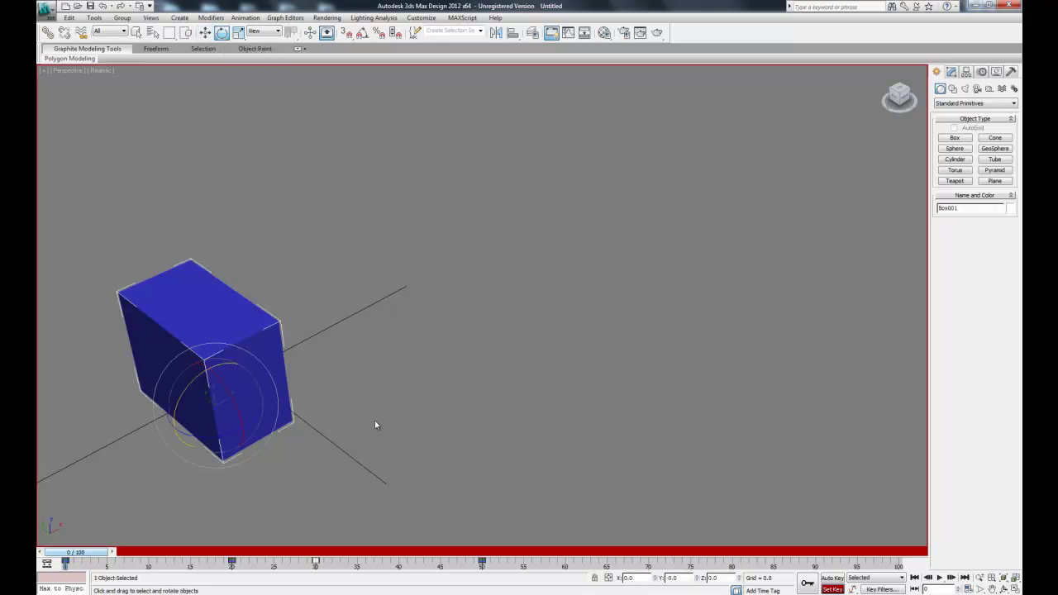
{"action": "left_click_drag", "start_coordinate": [94, 553], "coordinate": [666, 557]}
{"action": "key", "text": "e"}
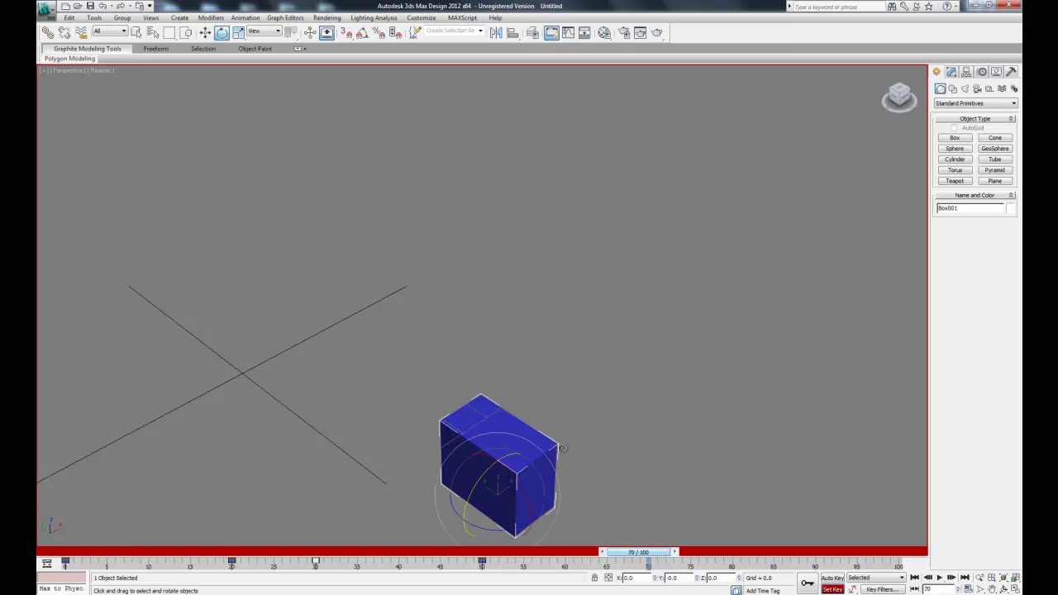
{"action": "left_click_drag", "start_coordinate": [477, 487], "coordinate": [531, 452]}
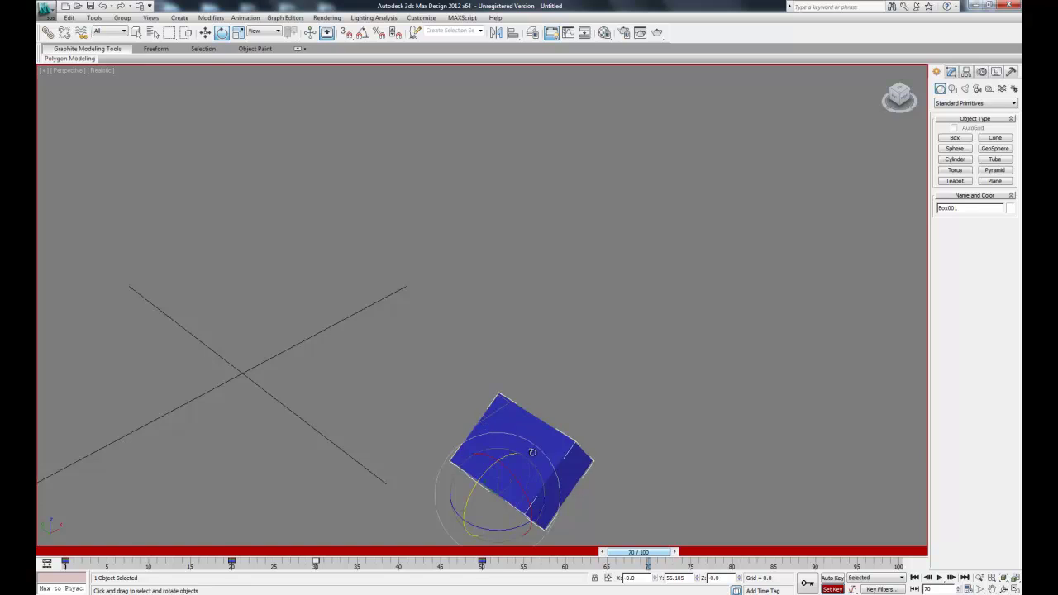
{"action": "left_click", "coordinate": [808, 583]}
Play the animation from frame 0 and stop it.
{"action": "left_click", "coordinate": [915, 578]}
{"action": "left_click", "coordinate": [939, 578]}
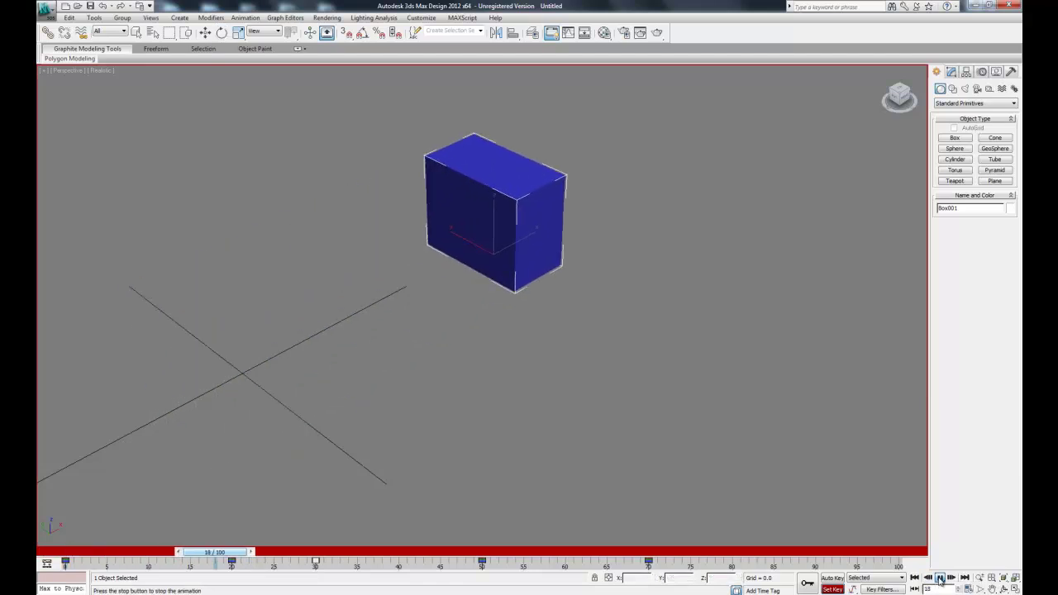
{"action": "left_click", "coordinate": [939, 578]}
Orbit and pan the view to recentre the rotated box.
{"action": "key", "text": "e"}
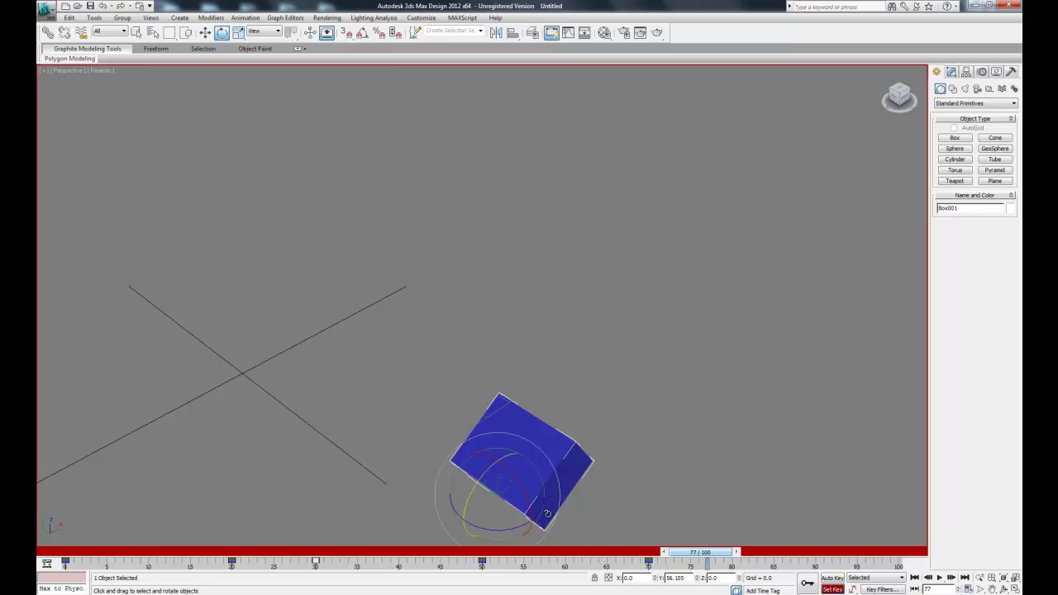
{"action": "left_click_drag", "start_coordinate": [901, 99], "coordinate": [906, 102]}
{"action": "middle_click_drag", "start_coordinate": [761, 347], "coordinate": [574, 160]}
{"action": "middle_click_drag", "start_coordinate": [634, 204], "coordinate": [426, 105]}
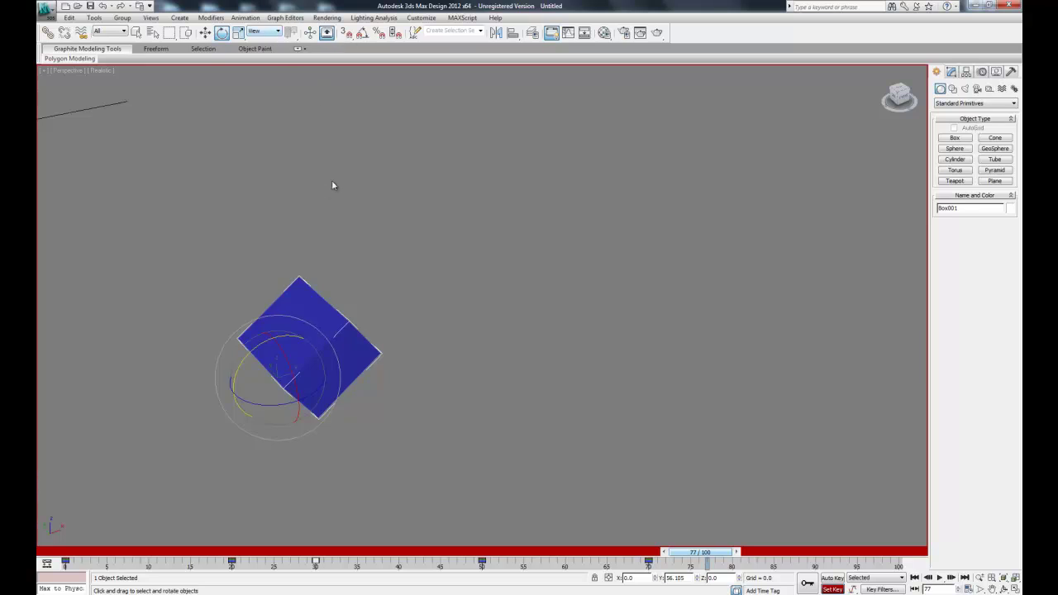
{"action": "left_click", "coordinate": [205, 32]}
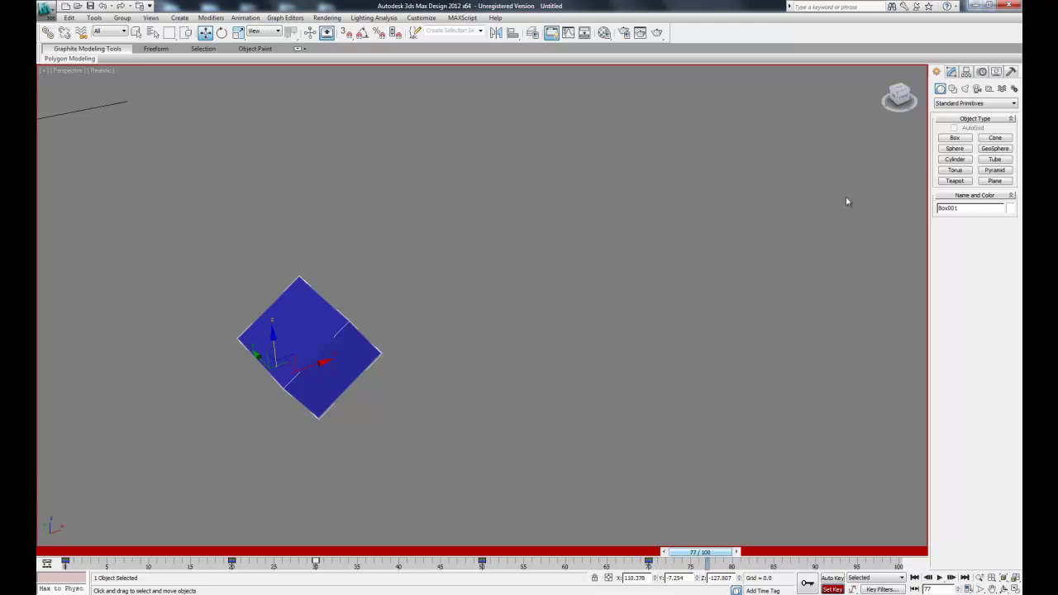
Switch to the Top view and pan to centre the box.
{"action": "left_click_drag", "start_coordinate": [901, 99], "coordinate": [878, 115]}
{"action": "left_click", "coordinate": [900, 91]}
{"action": "middle_click_drag", "start_coordinate": [487, 234], "coordinate": [566, 172]}
Use the Local coordinate system and, at frame 85, move the box up-right.
{"action": "left_click", "coordinate": [254, 33]}
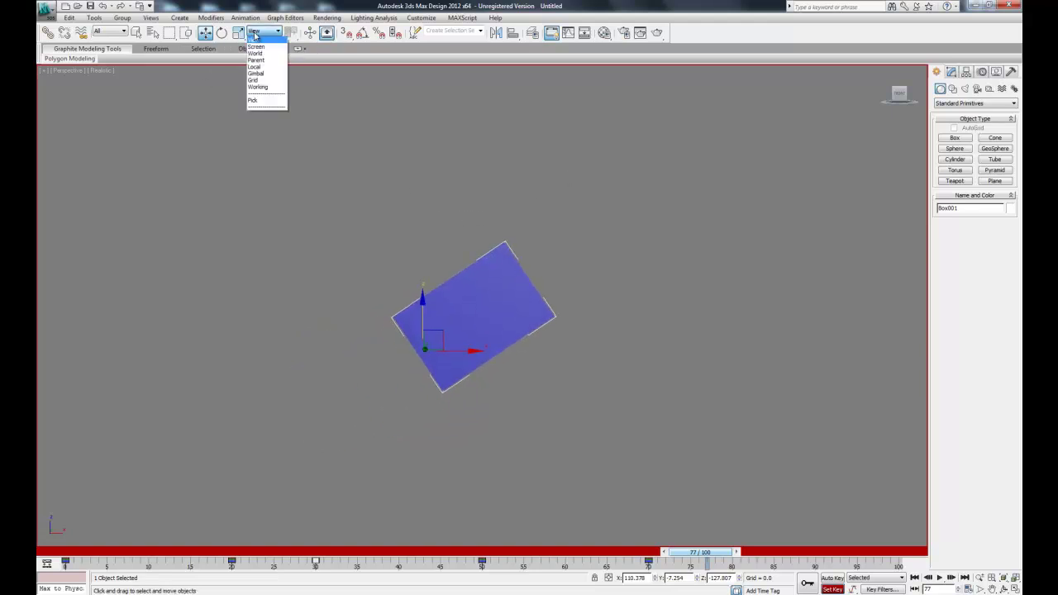
{"action": "left_click", "coordinate": [258, 67]}
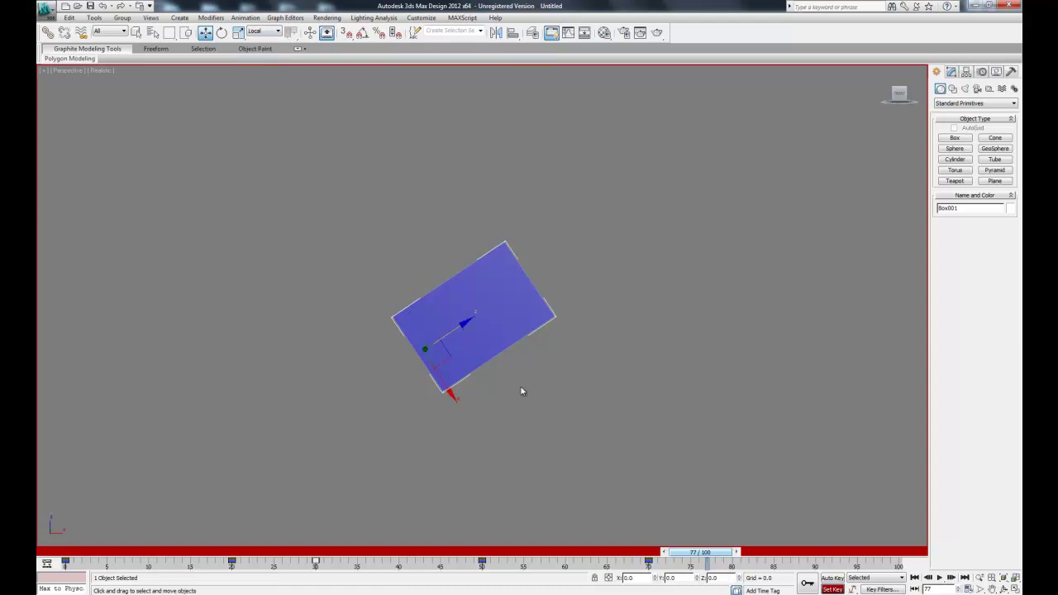
{"action": "left_click_drag", "start_coordinate": [723, 553], "coordinate": [786, 552]}
{"action": "left_click_drag", "start_coordinate": [467, 320], "coordinate": [741, 218]}
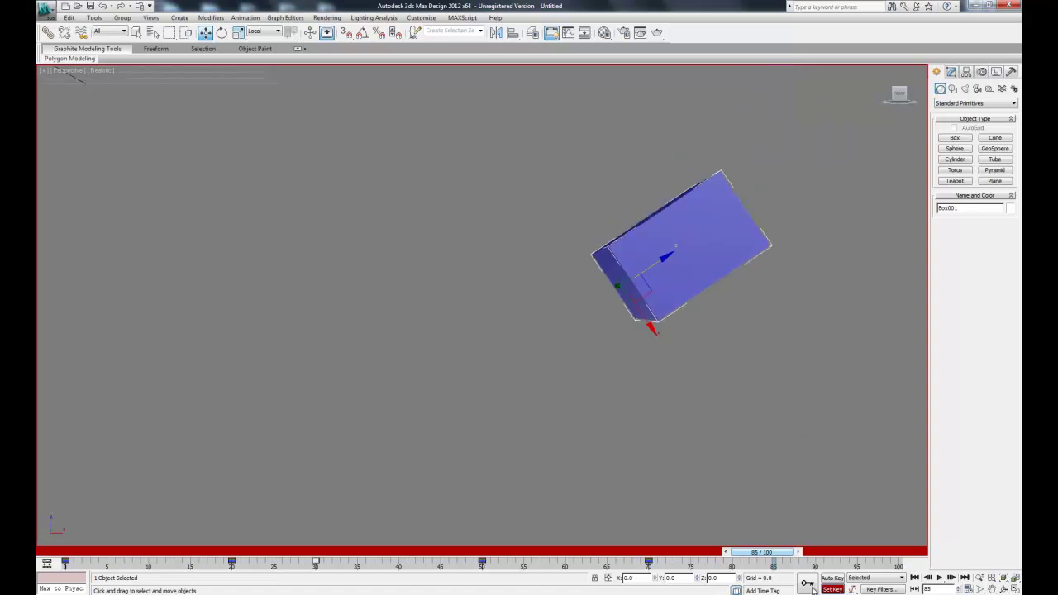
Rewind to frame 0, play the animation, and stop it near frame 6.
{"action": "left_click", "coordinate": [916, 579]}
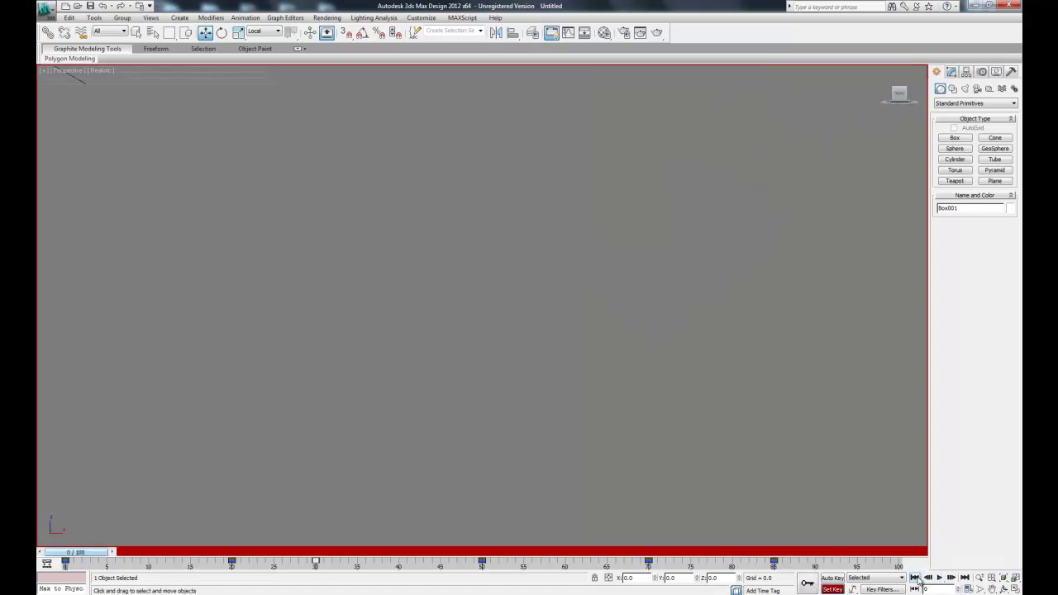
{"action": "left_click", "coordinate": [941, 579]}
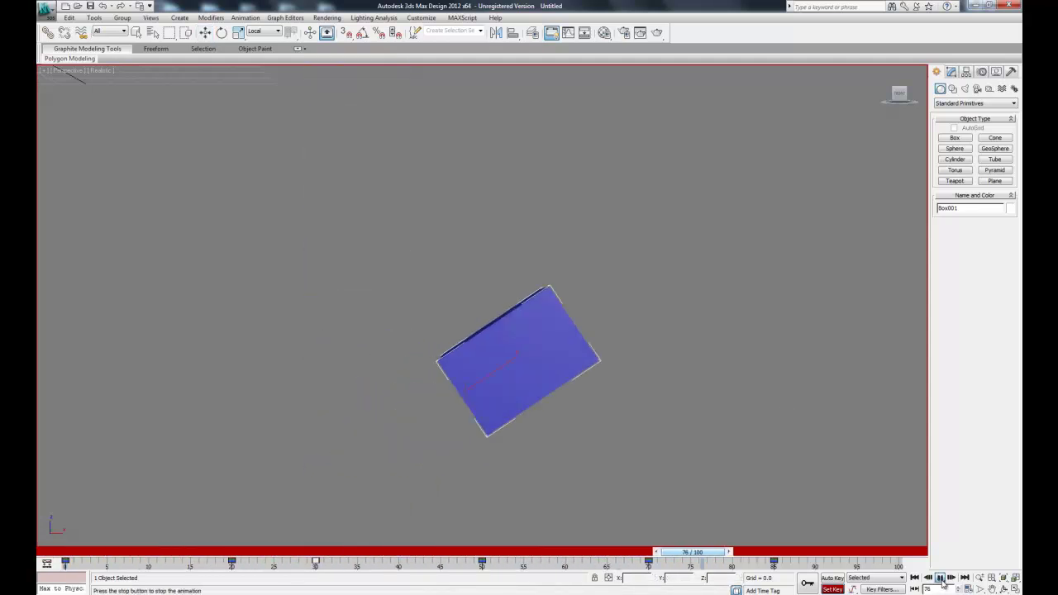
{"action": "left_click", "coordinate": [941, 579]}
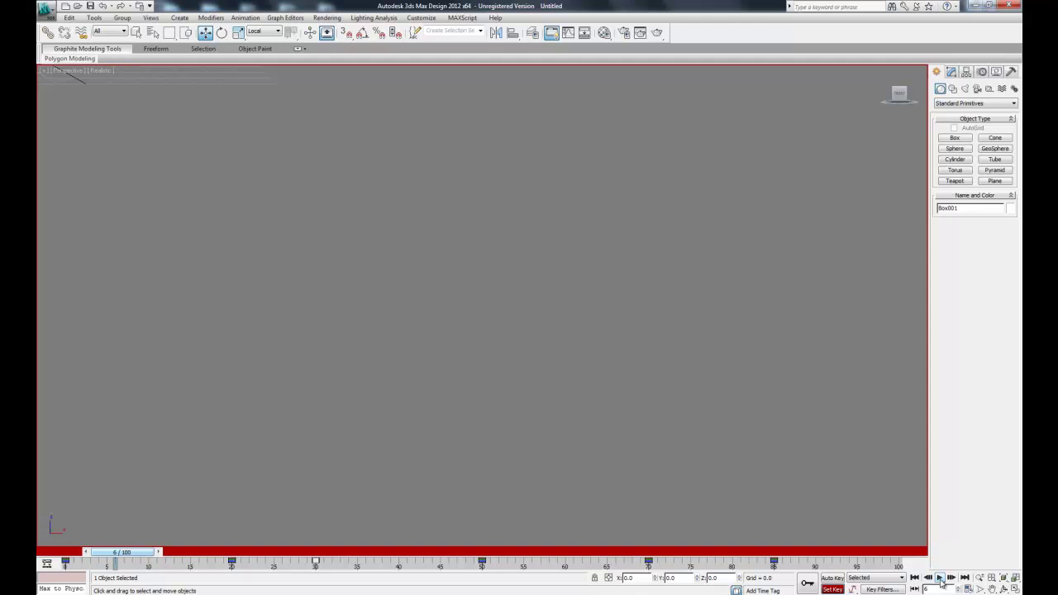